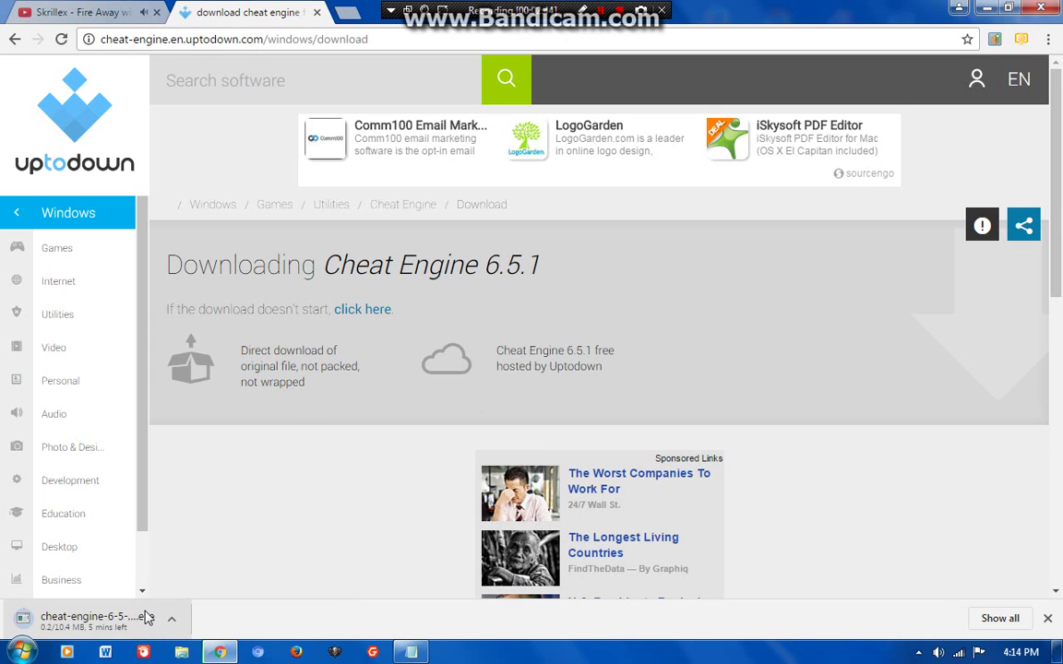
Step: Replace the text in the open Notepad document with "waiting for downlaod" and minimize Notepad
{"action": "left_click", "coordinate": [427, 652]}
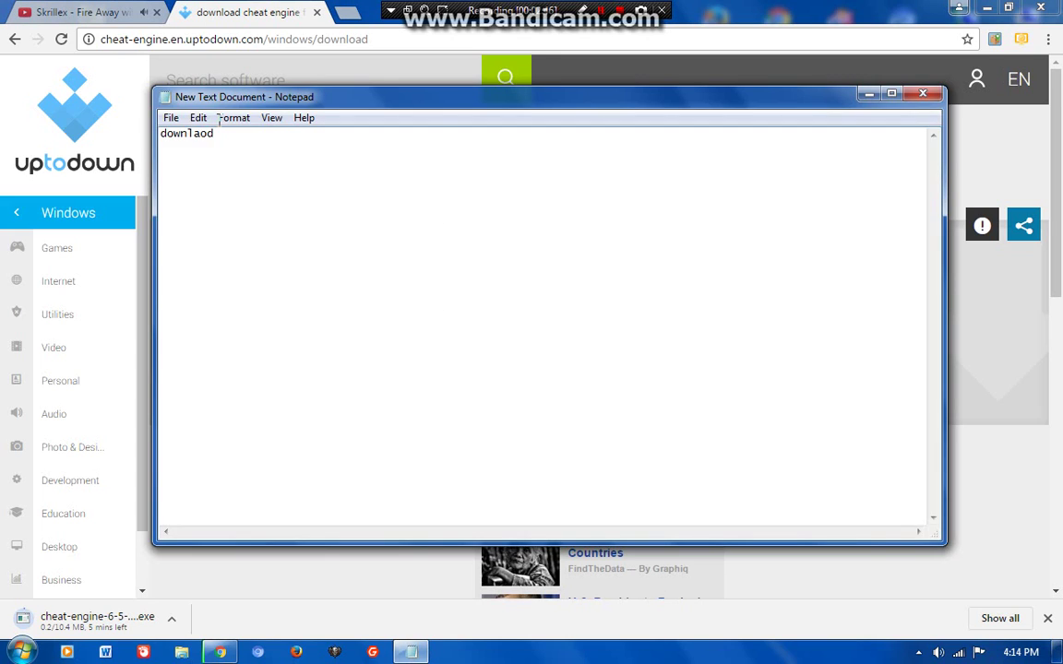
{"action": "left_click_drag", "start_coordinate": [219, 134], "coordinate": [134, 149]}
{"action": "key", "text": "BackSpace"}
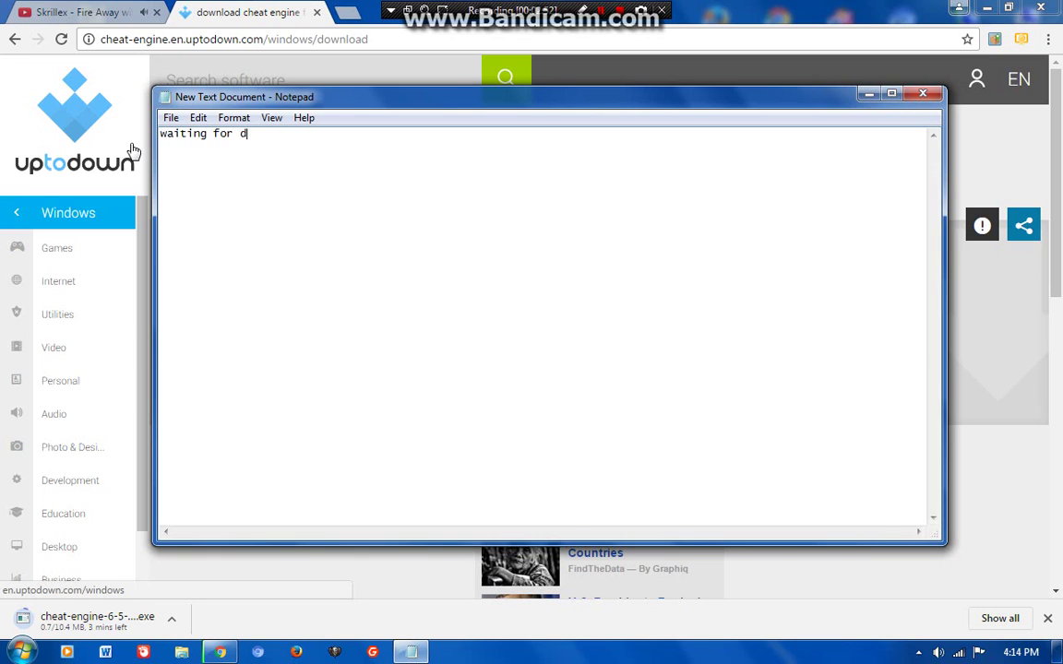
{"action": "type", "text": "waiting for downlaod"}
{"action": "left_click", "coordinate": [865, 95]}
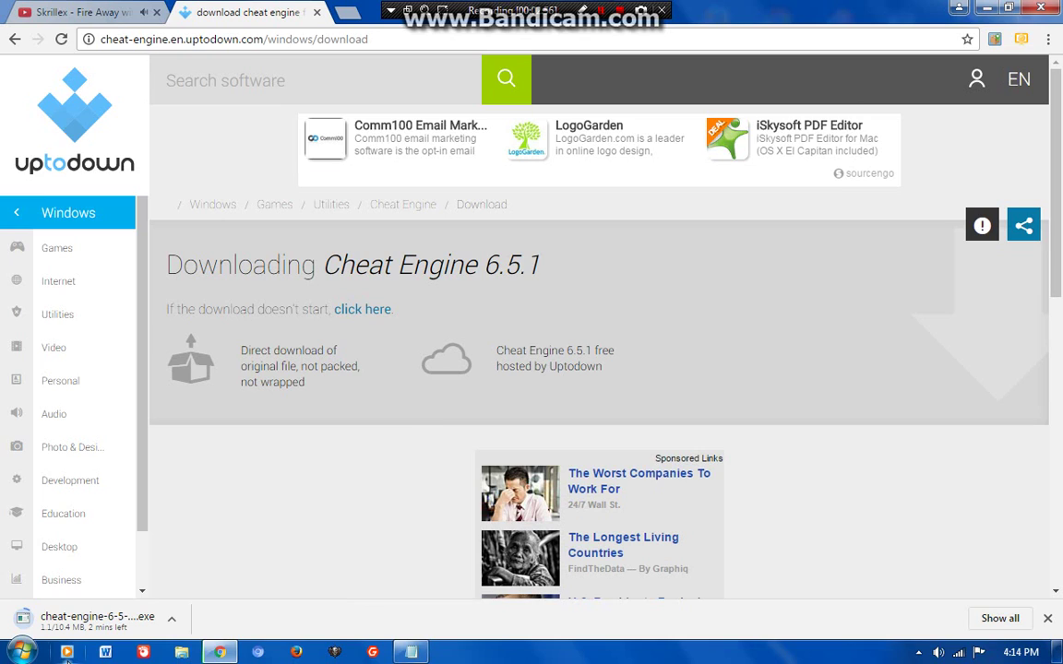
{"action": "left_click", "coordinate": [582, 10]}
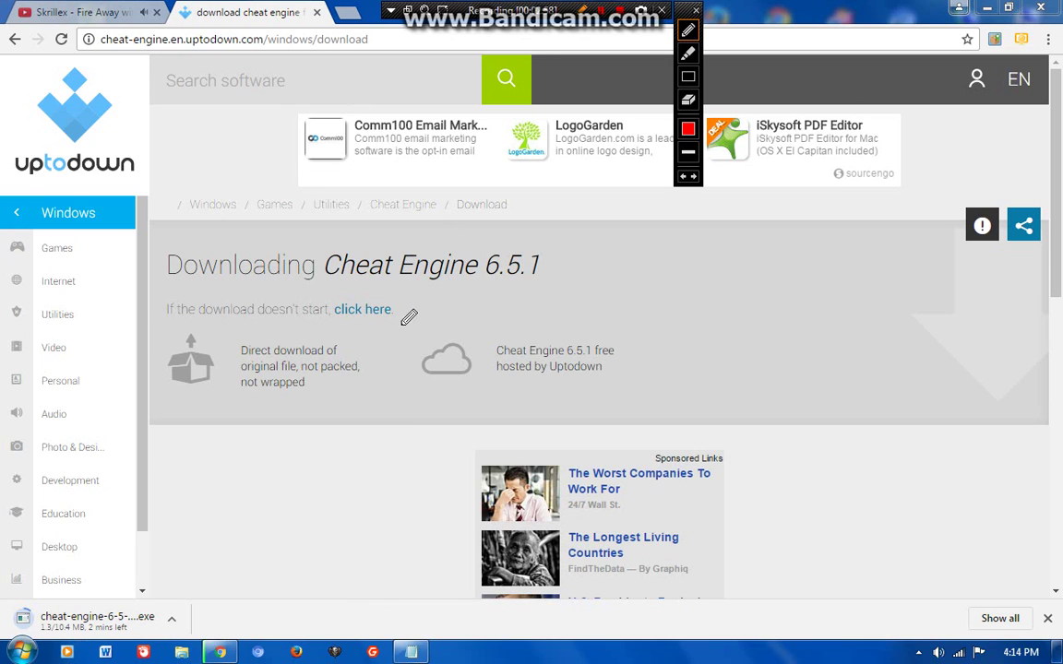
{"action": "mouse_move", "coordinate": [208, 629]}
{"action": "left_mouse_down"}
{"action": "mouse_move", "coordinate": [205, 595]}
{"action": "mouse_move", "coordinate": [184, 591]}
{"action": "mouse_move", "coordinate": [41, 590]}
{"action": "mouse_move", "coordinate": [13, 597]}
{"action": "mouse_move", "coordinate": [7, 614]}
{"action": "mouse_move", "coordinate": [24, 637]}
{"action": "mouse_move", "coordinate": [55, 646]}
{"action": "mouse_move", "coordinate": [114, 630]}
{"action": "mouse_move", "coordinate": [147, 643]}
{"action": "mouse_move", "coordinate": [202, 635]}
{"action": "left_mouse_up"}
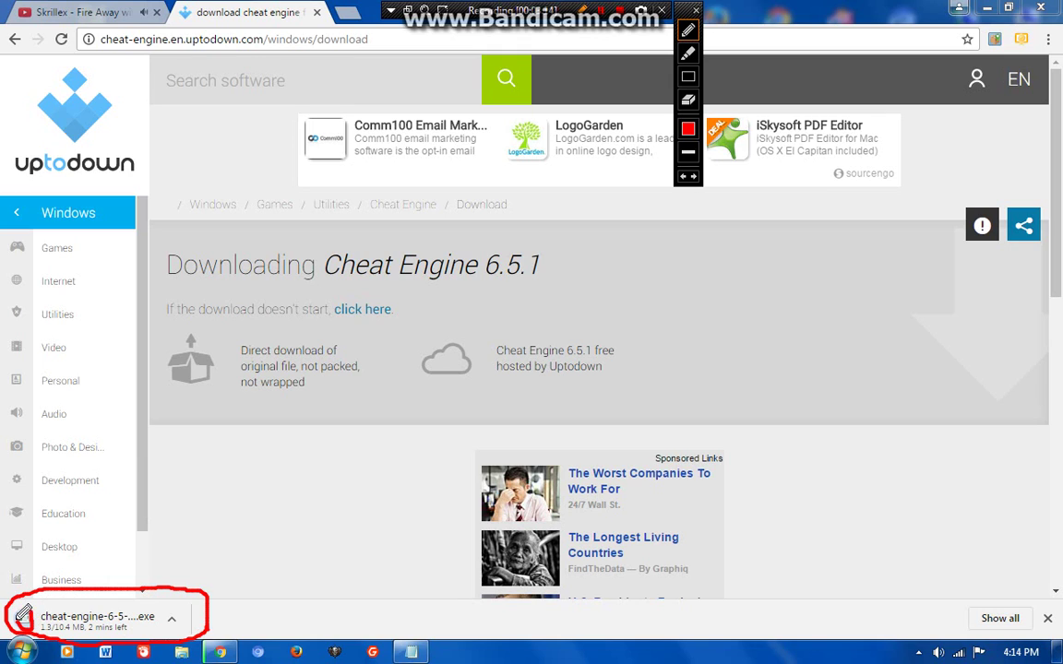
{"action": "left_click_drag", "start_coordinate": [26, 617], "coordinate": [30, 611]}
{"action": "left_click", "coordinate": [696, 10]}
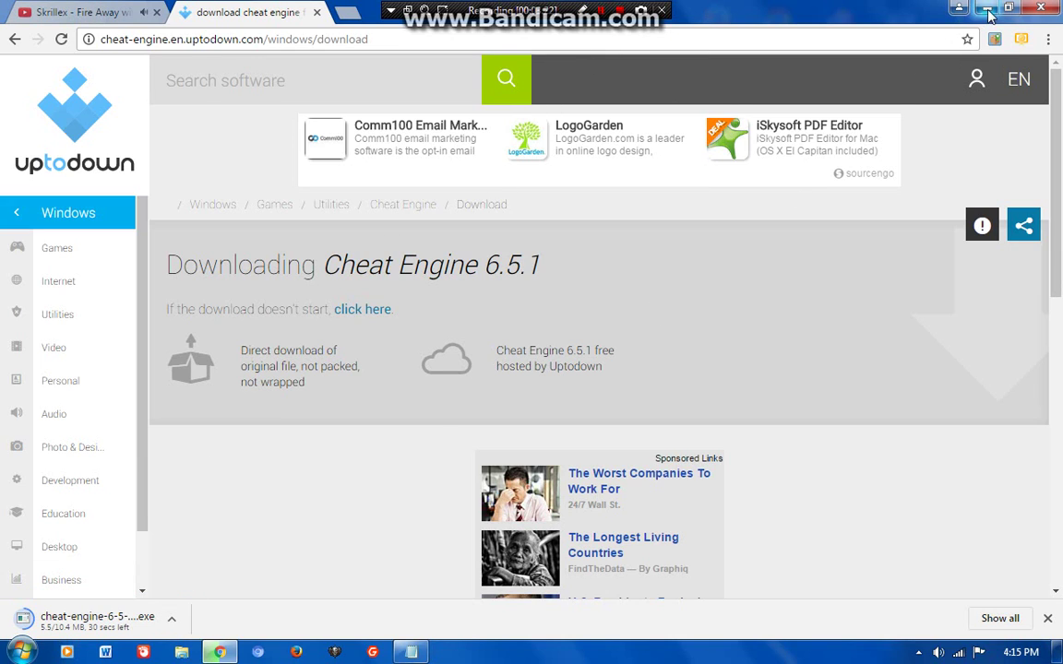
{"action": "key", "text": "super+d"}
{"action": "right_click", "coordinate": [575, 181]}
{"action": "left_click", "coordinate": [598, 225]}
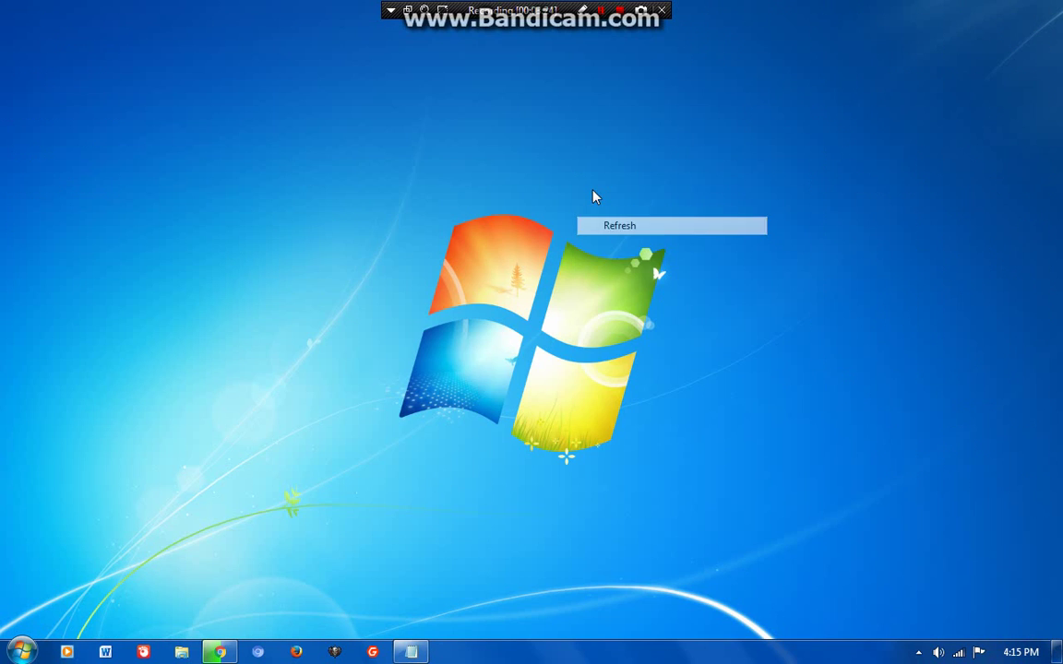
{"action": "right_click", "coordinate": [594, 192]}
{"action": "left_click", "coordinate": [624, 235]}
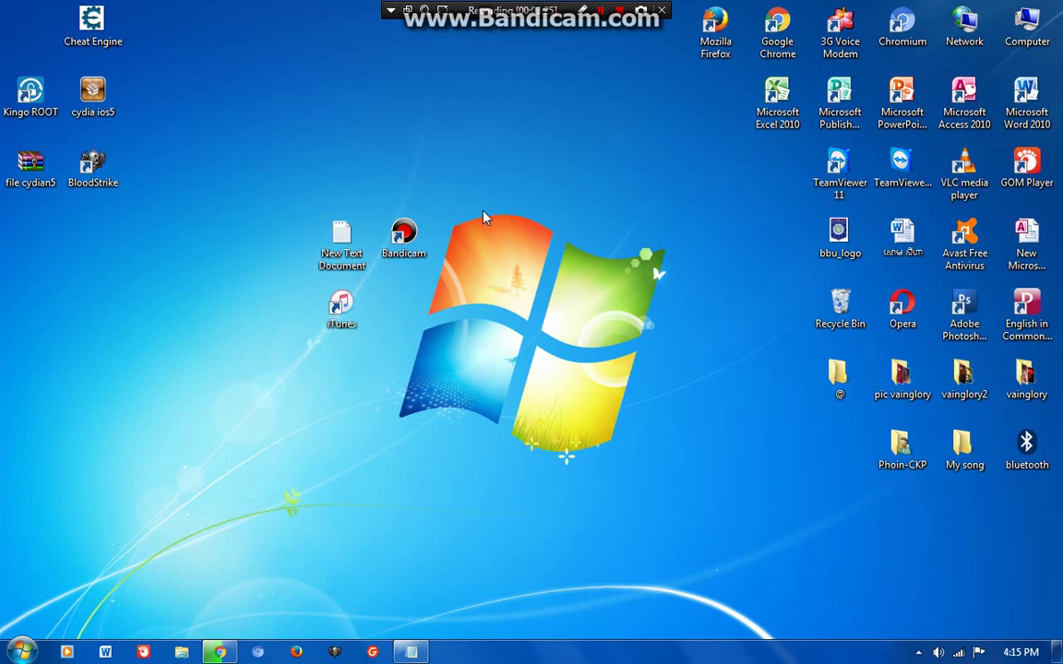
{"action": "right_click", "coordinate": [529, 202]}
{"action": "left_click", "coordinate": [563, 239]}
{"action": "right_click", "coordinate": [579, 144]}
{"action": "left_click", "coordinate": [608, 192]}
{"action": "right_click", "coordinate": [535, 116]}
{"action": "left_click", "coordinate": [574, 165]}
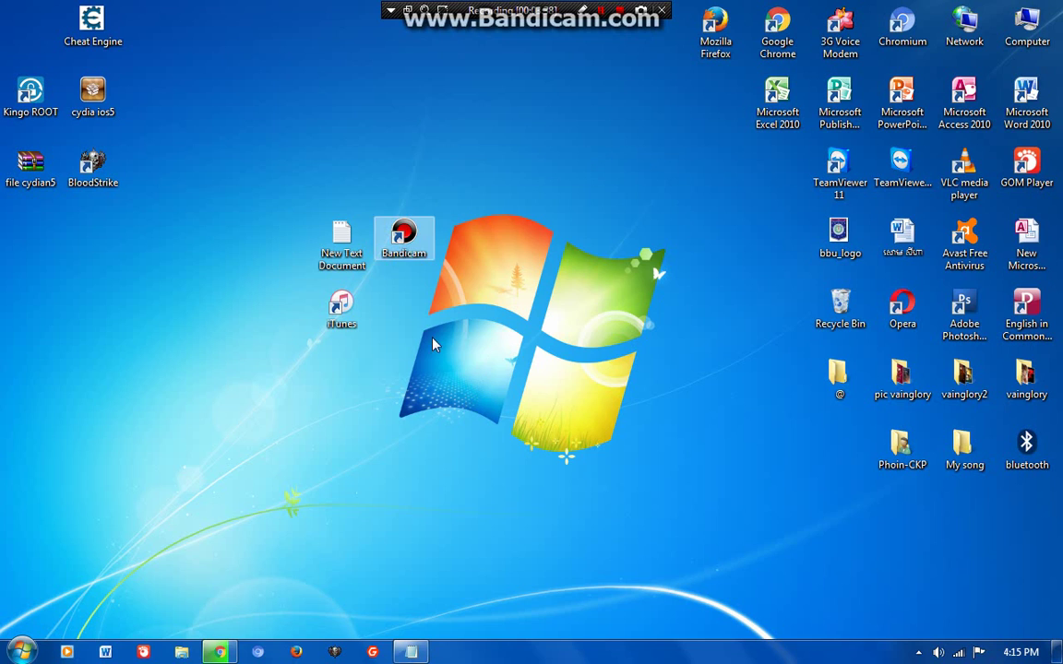
Step: Clear all text from the Notepad document and minimize Notepad
{"action": "mouse_move", "coordinate": [410, 653]}
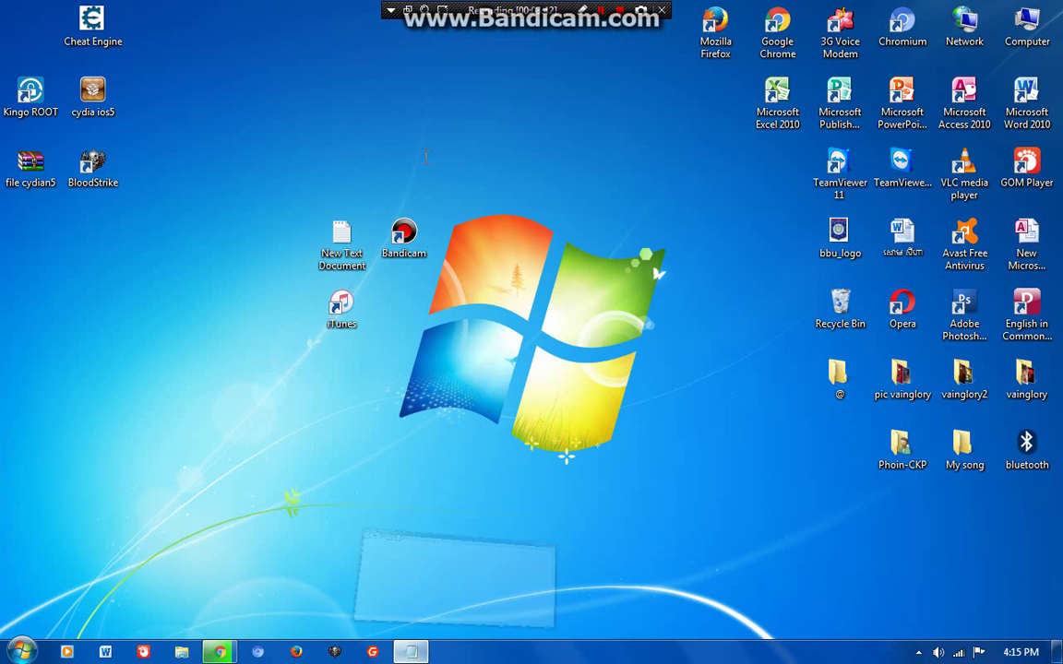
{"action": "left_click", "coordinate": [406, 651]}
{"action": "left_click_drag", "start_coordinate": [323, 133], "coordinate": [165, 160]}
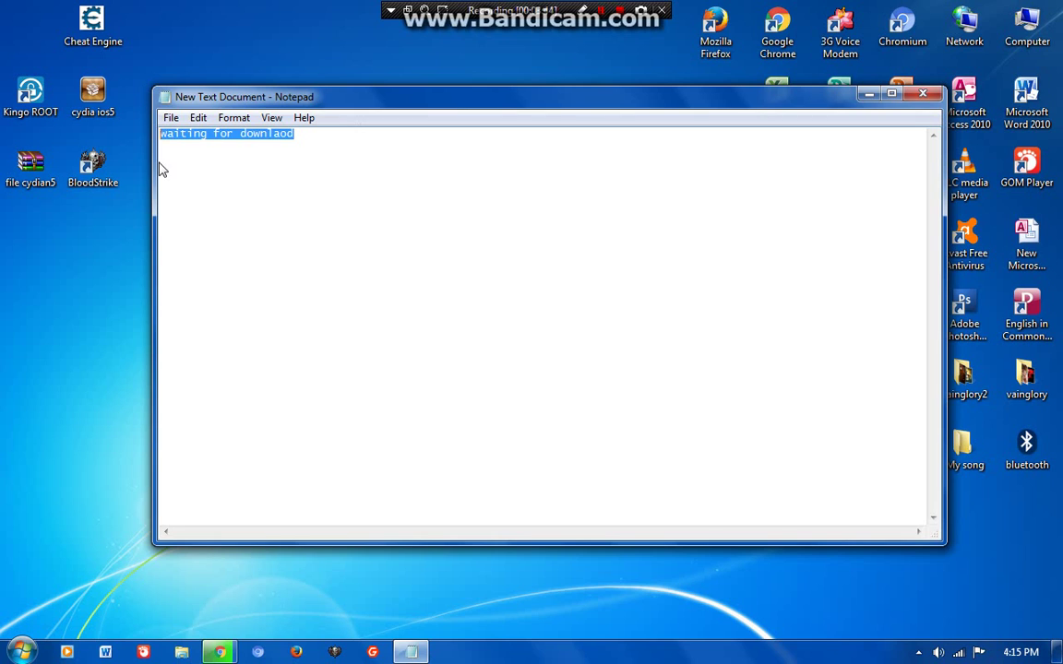
{"action": "key", "text": "Delete"}
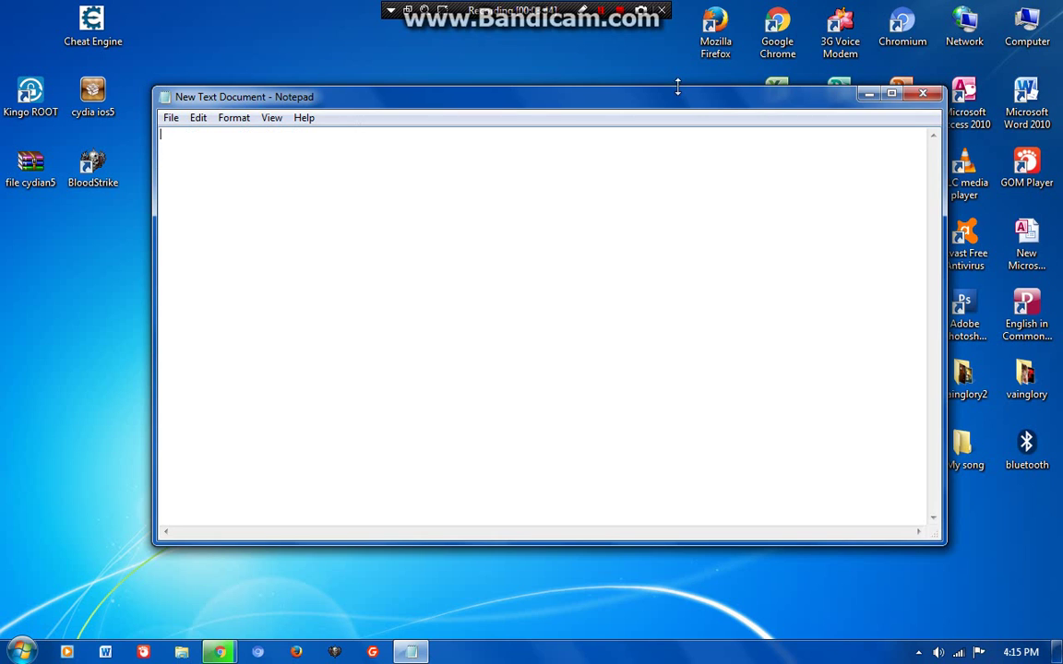
{"action": "left_click", "coordinate": [868, 94]}
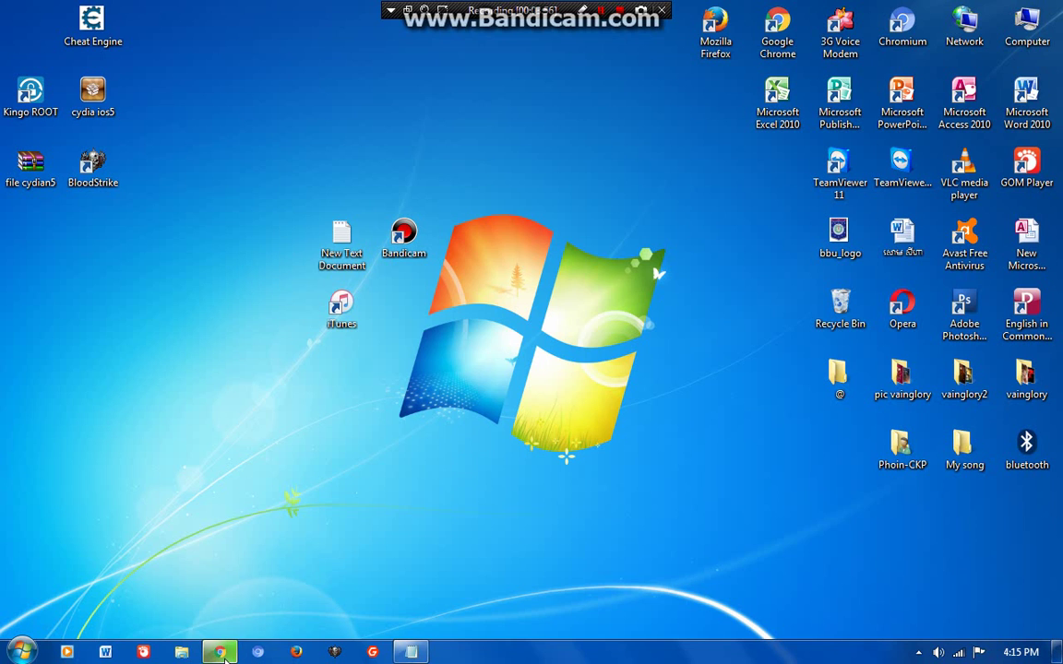
Step: Switch to Chrome, open the downloaded Cheat Engine 6.5.1 installer, and minimize the browser
{"action": "mouse_move", "coordinate": [224, 655]}
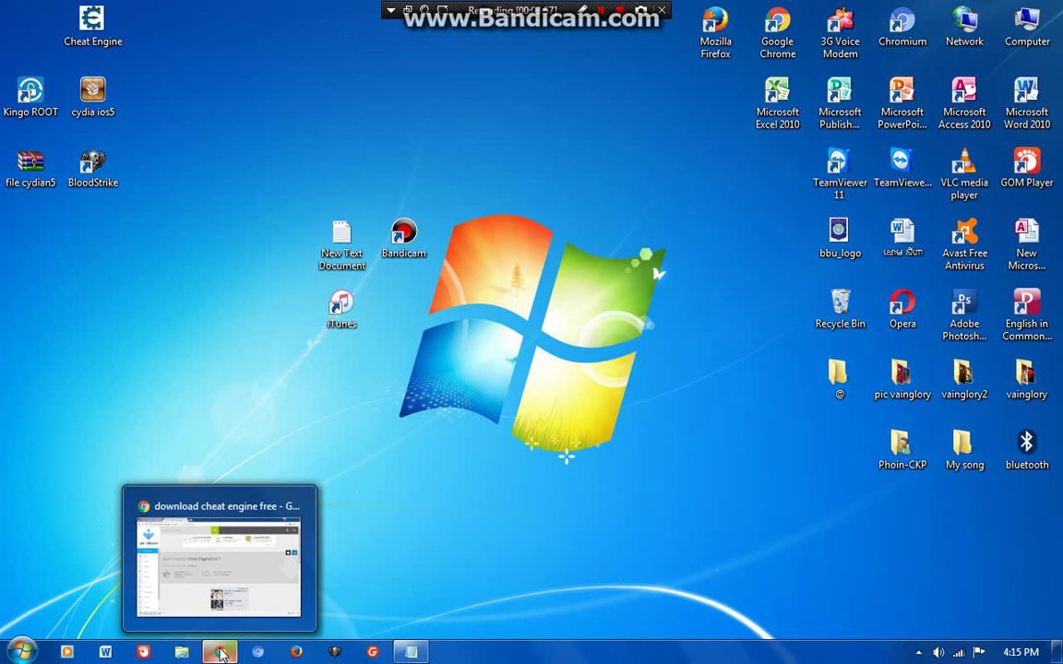
{"action": "left_click", "coordinate": [221, 654]}
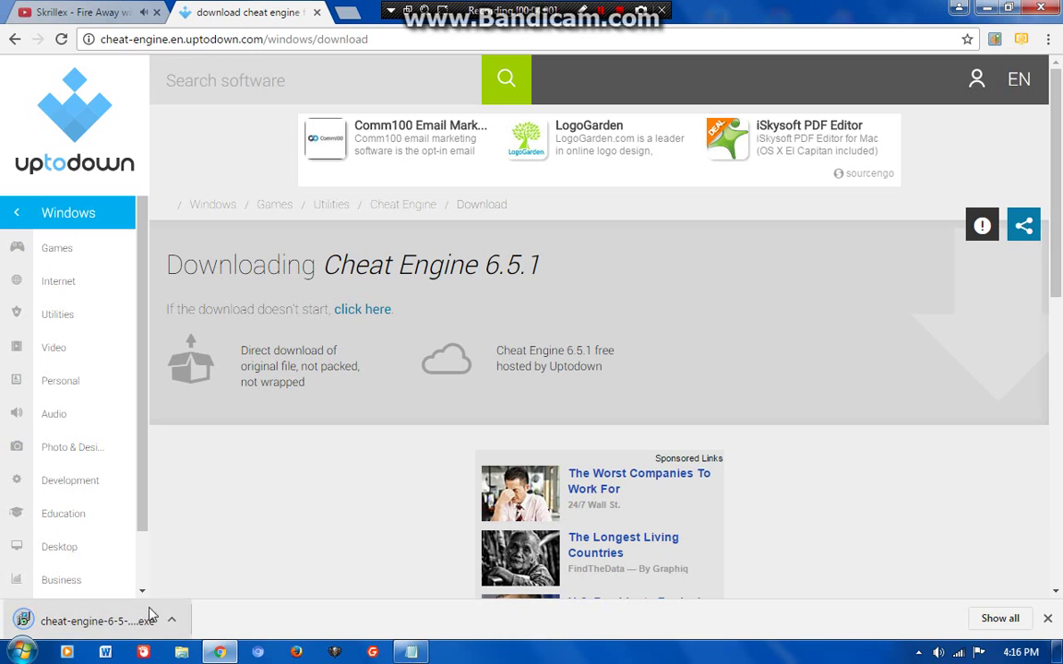
{"action": "left_click", "coordinate": [97, 621]}
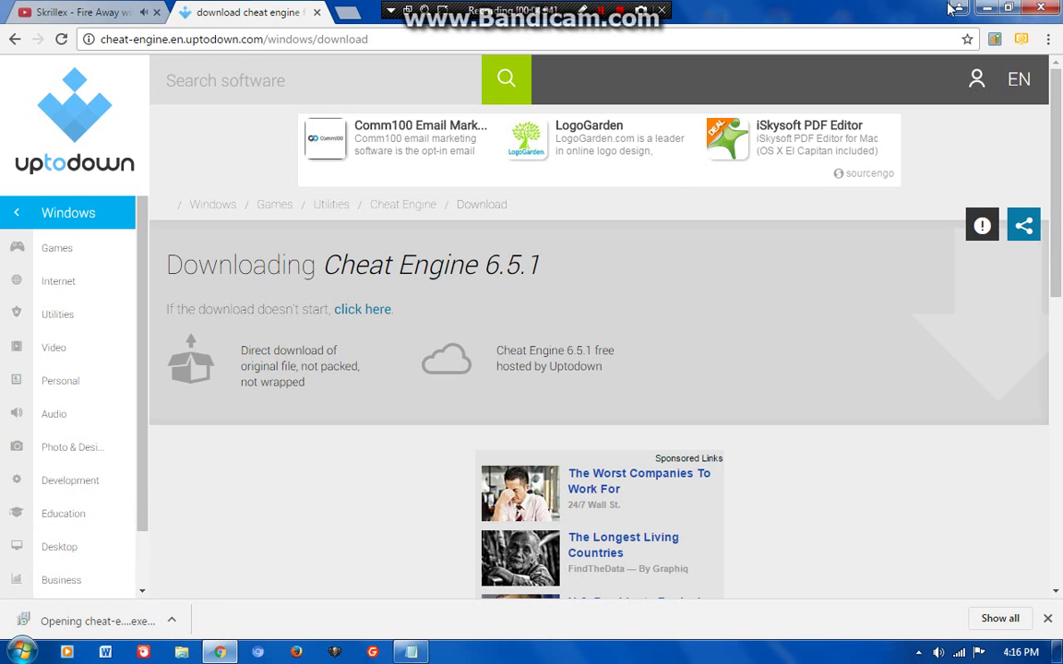
{"action": "left_click", "coordinate": [987, 7]}
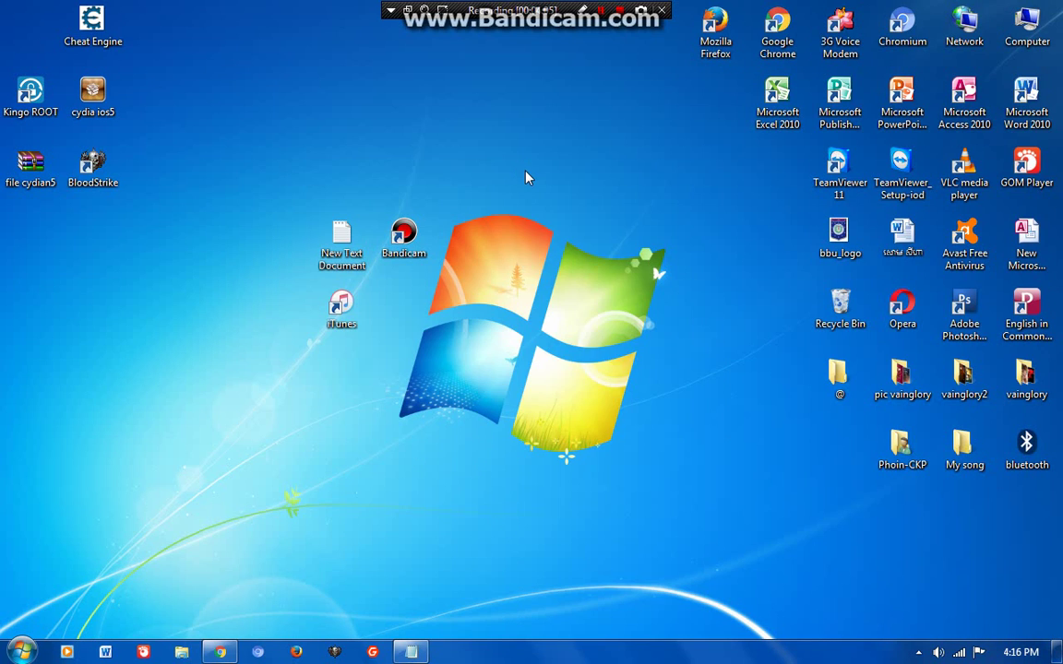
{"action": "right_click", "coordinate": [526, 177]}
{"action": "left_click", "coordinate": [556, 218]}
{"action": "mouse_move", "coordinate": [409, 651]}
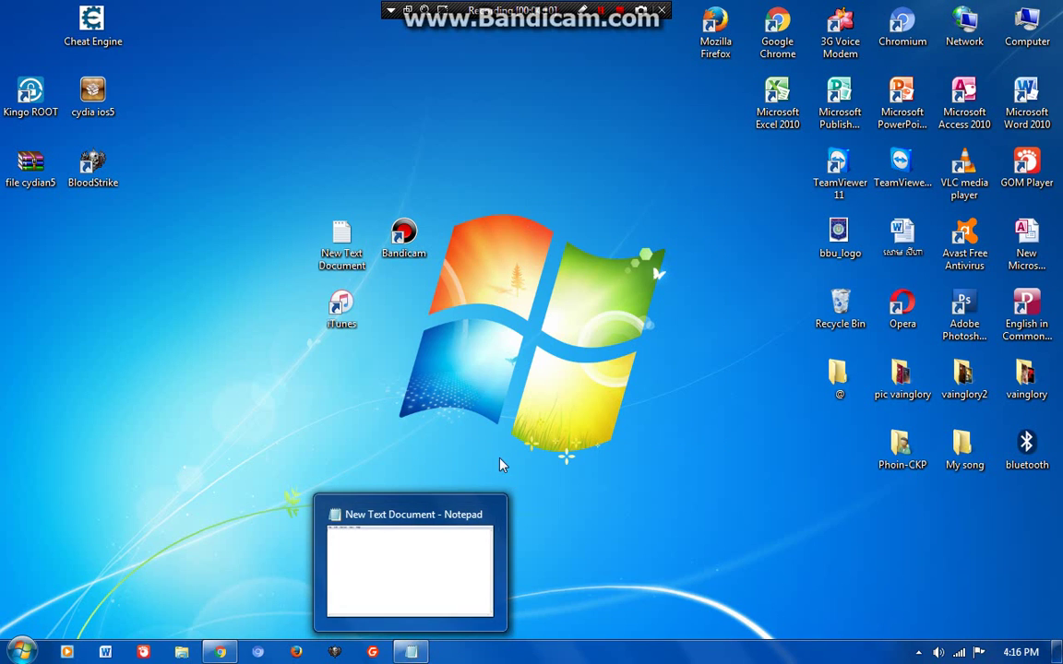
{"action": "left_click", "coordinate": [219, 652]}
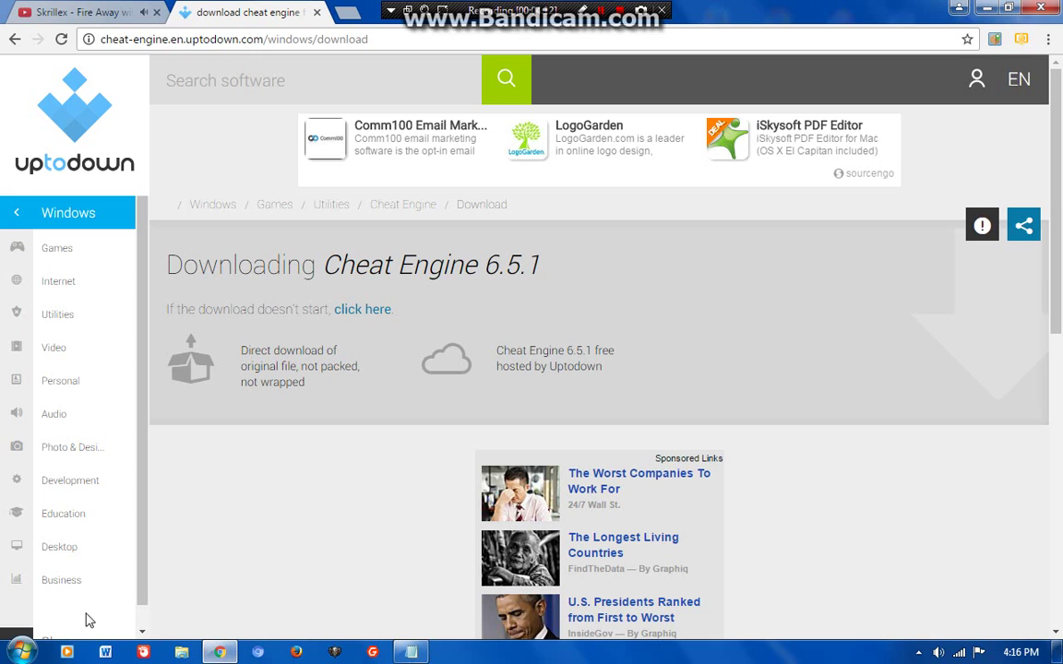
{"action": "scroll", "coordinate": [130, 565], "scroll_direction": "down", "scroll_amount": 1}
{"action": "scroll", "coordinate": [434, 417], "scroll_direction": "down", "scroll_amount": 3}
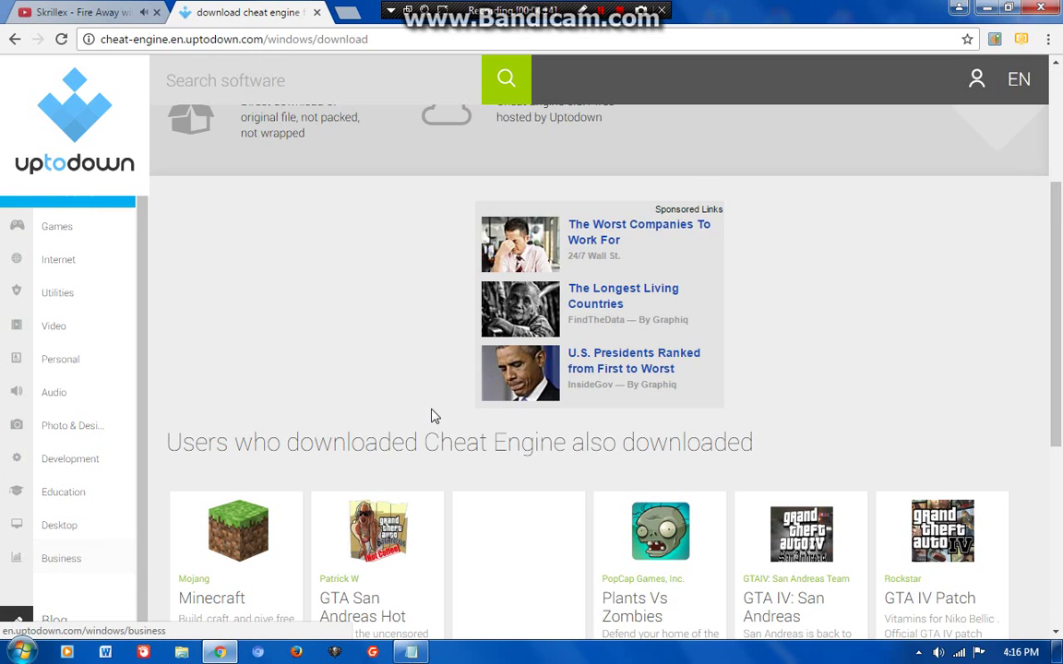
Step: Minimize the browser and allow the Cheat Engine installer to run from the security warning
{"action": "left_click", "coordinate": [987, 8]}
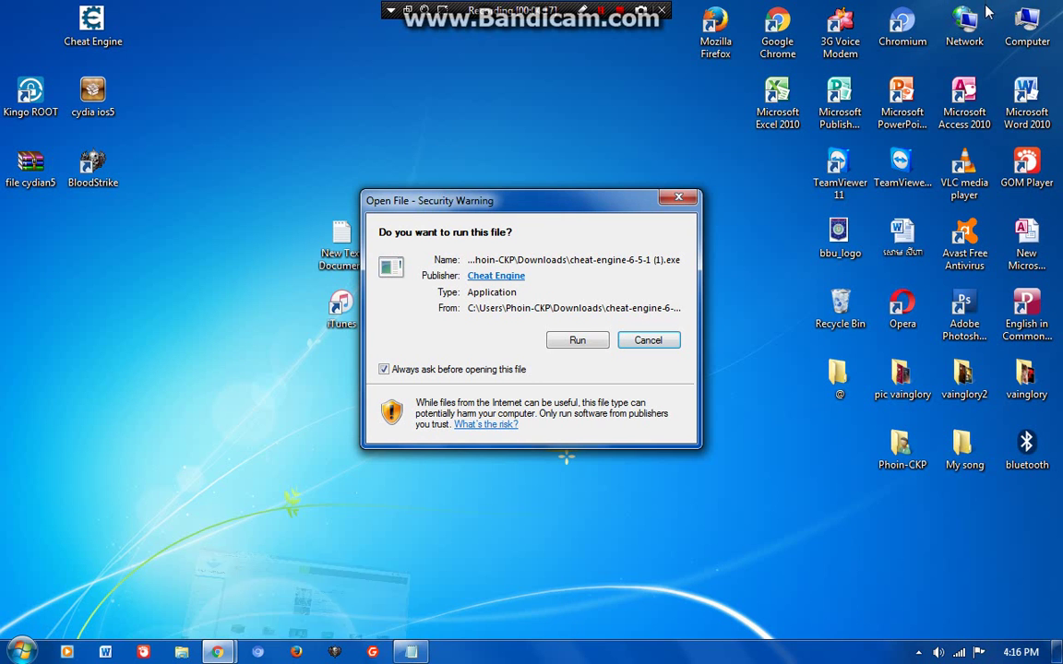
{"action": "left_click", "coordinate": [578, 341]}
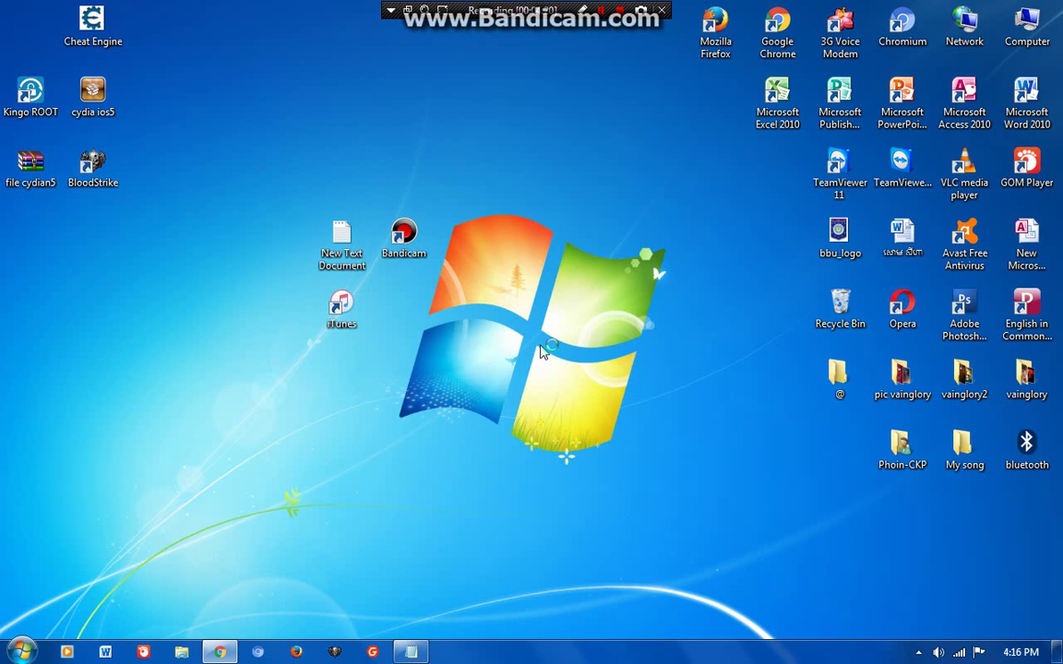
{"action": "right_click", "coordinate": [550, 311]}
{"action": "left_click", "coordinate": [583, 351]}
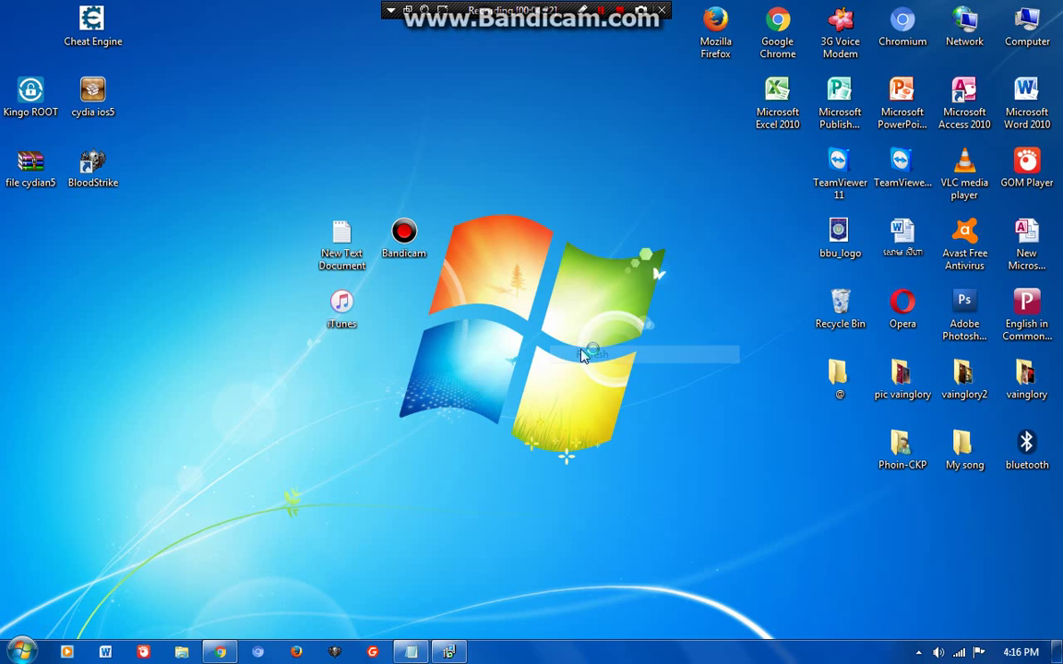
{"action": "right_click", "coordinate": [552, 254]}
{"action": "left_click", "coordinate": [583, 297]}
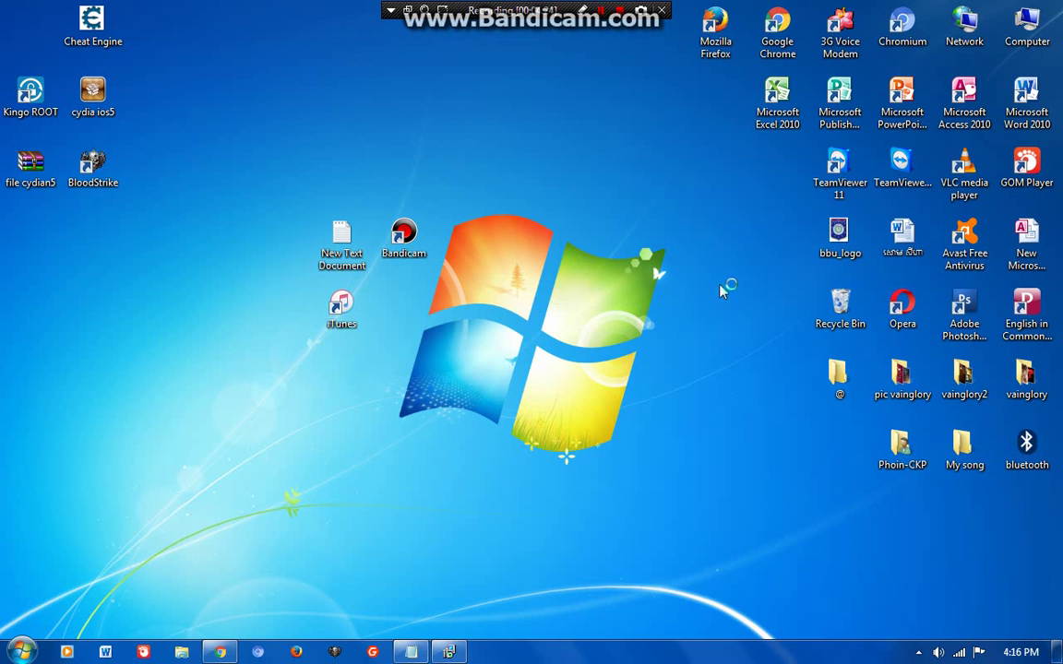
Step: Permanently delete the two video files in the Recycle Bin and close its window
{"action": "double_click", "coordinate": [836, 307]}
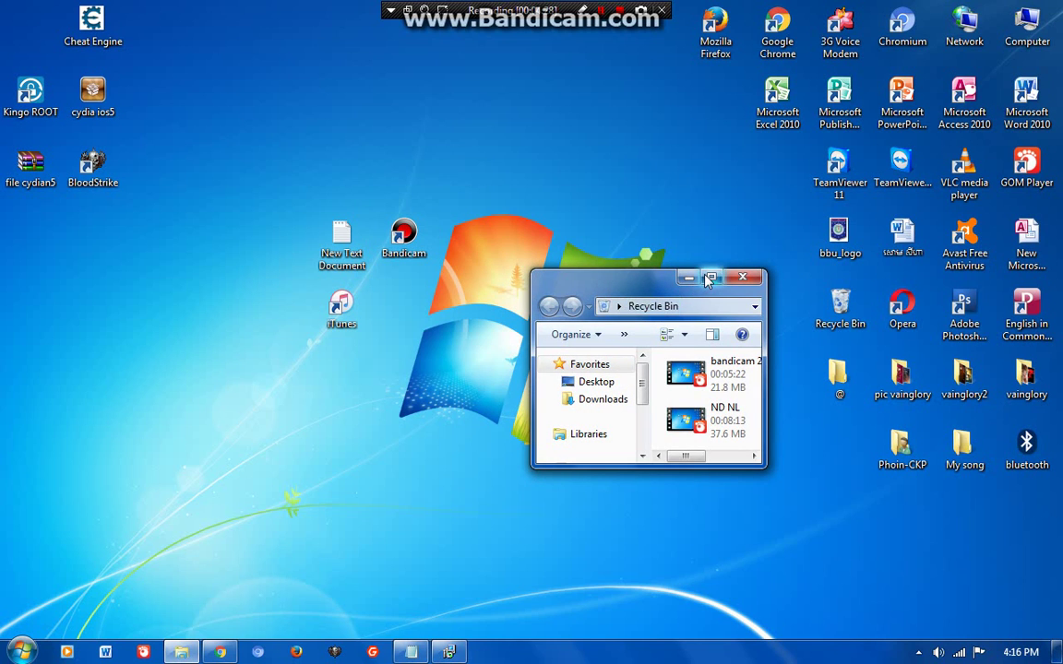
{"action": "left_click", "coordinate": [710, 278]}
{"action": "left_click_drag", "start_coordinate": [147, 241], "coordinate": [427, 93]}
{"action": "right_click", "coordinate": [428, 92]}
{"action": "left_click", "coordinate": [470, 149]}
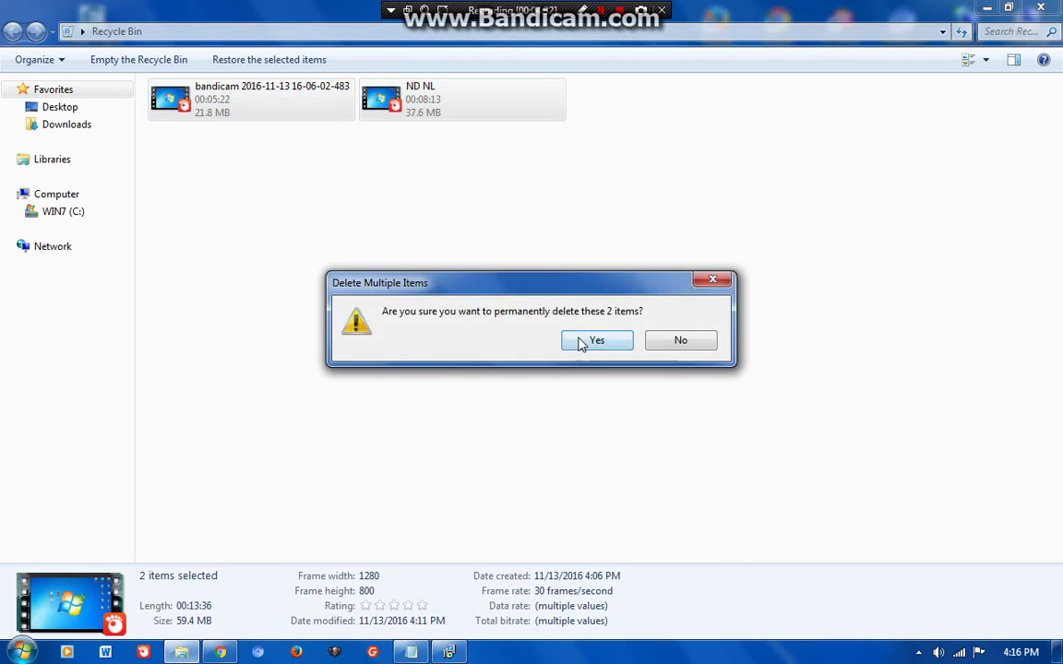
{"action": "left_click", "coordinate": [593, 339]}
{"action": "left_click", "coordinate": [1041, 8]}
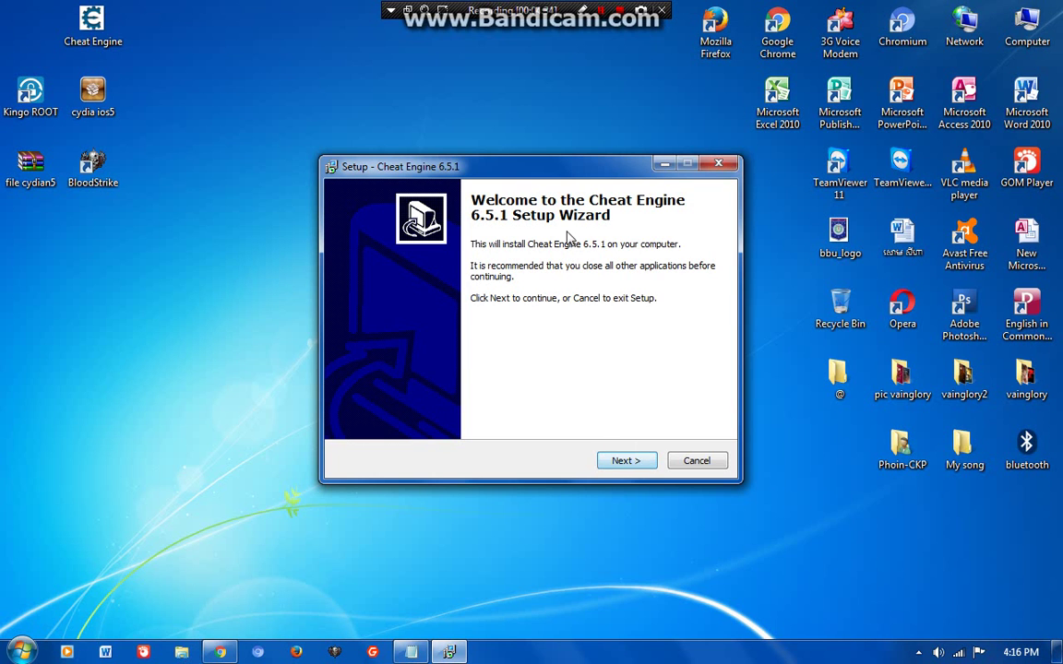
Step: Move the Cheat Engine 6.5.1 setup window up slightly and continue past the wizard's welcome page
{"action": "left_click_drag", "start_coordinate": [582, 166], "coordinate": [567, 125]}
{"action": "left_click", "coordinate": [582, 11]}
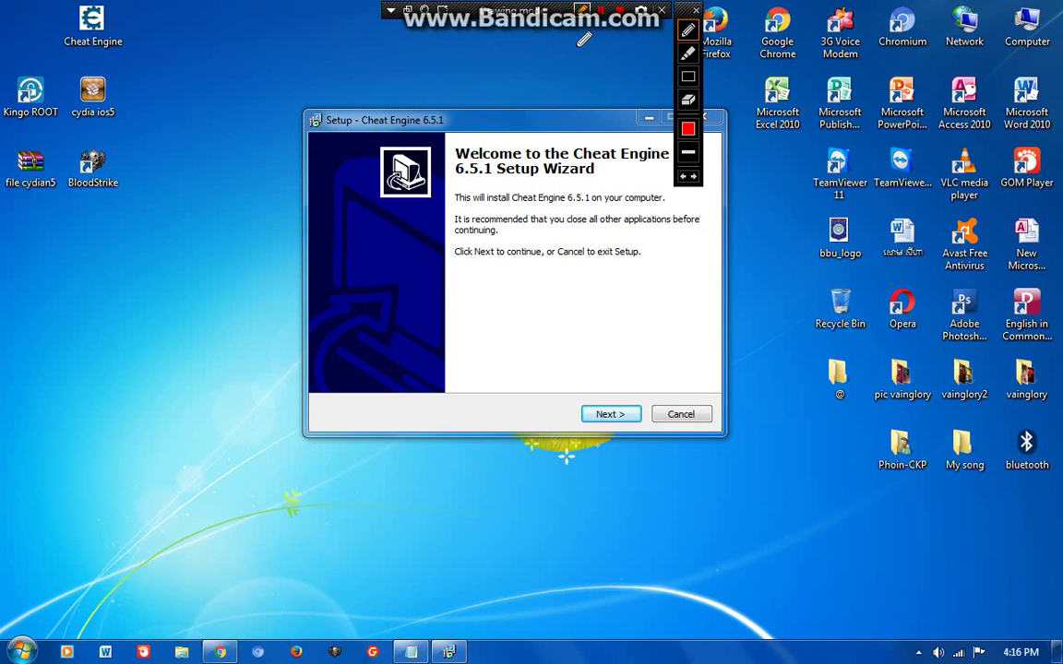
{"action": "mouse_move", "coordinate": [636, 402]}
{"action": "left_mouse_down"}
{"action": "mouse_move", "coordinate": [591, 401]}
{"action": "mouse_move", "coordinate": [636, 420]}
{"action": "mouse_move", "coordinate": [650, 406]}
{"action": "left_mouse_up"}
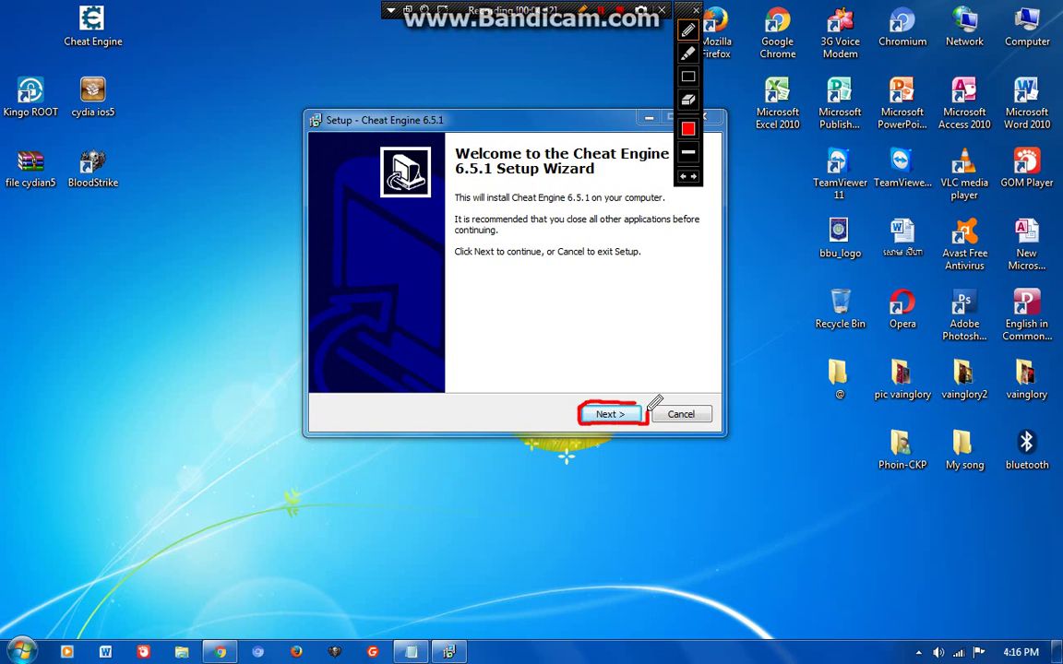
{"action": "left_click", "coordinate": [694, 12]}
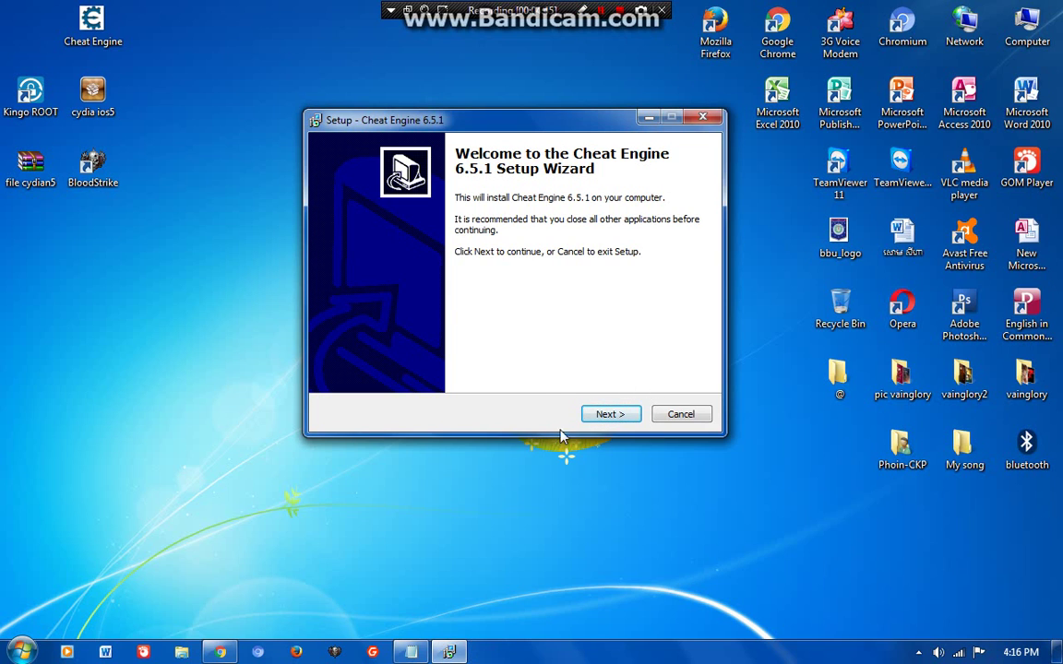
{"action": "left_click", "coordinate": [610, 415]}
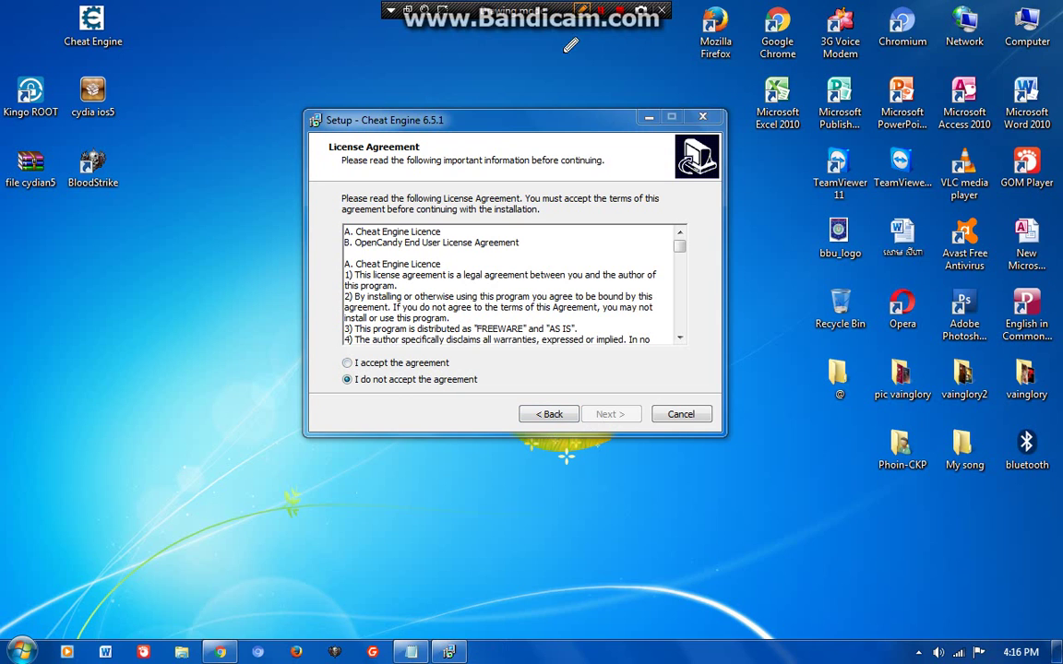
Step: Accept the Cheat Engine license agreement and continue to the destination location page
{"action": "key", "text": "ctrl+shift+d"}
{"action": "mouse_move", "coordinate": [434, 359]}
{"action": "left_mouse_down"}
{"action": "mouse_move", "coordinate": [346, 359]}
{"action": "mouse_move", "coordinate": [343, 369]}
{"action": "mouse_move", "coordinate": [454, 358]}
{"action": "left_mouse_up"}
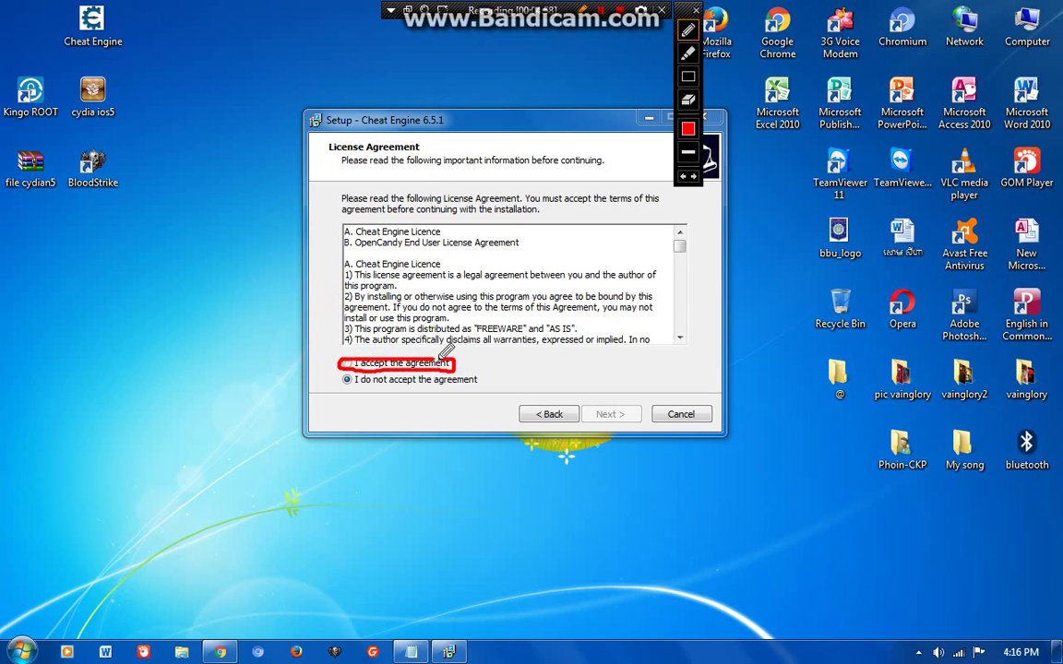
{"action": "left_click", "coordinate": [697, 11]}
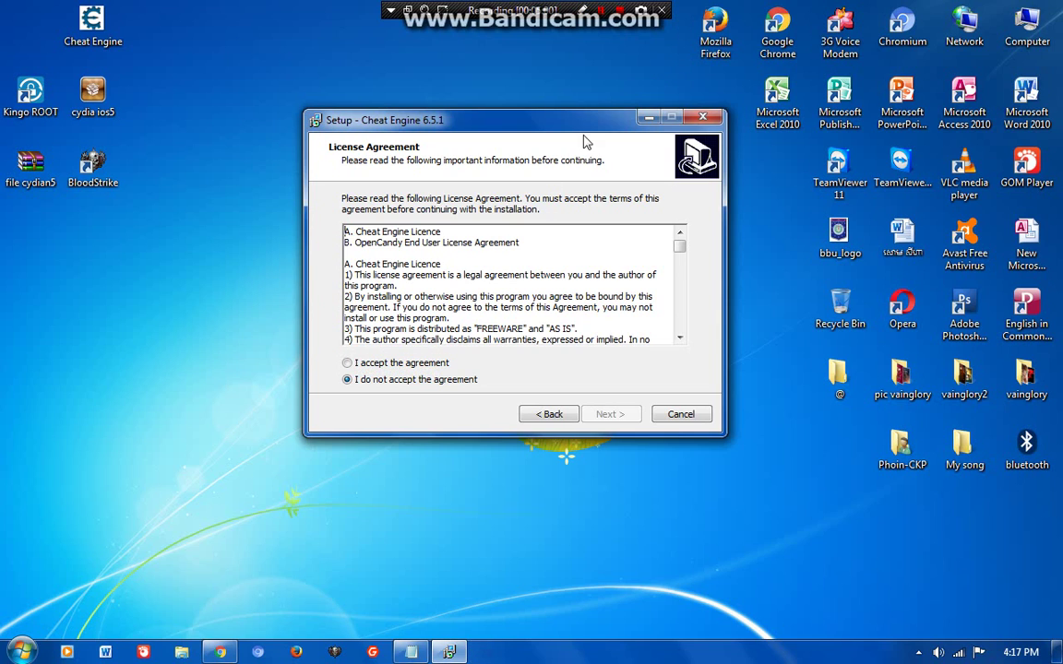
{"action": "left_click", "coordinate": [348, 363]}
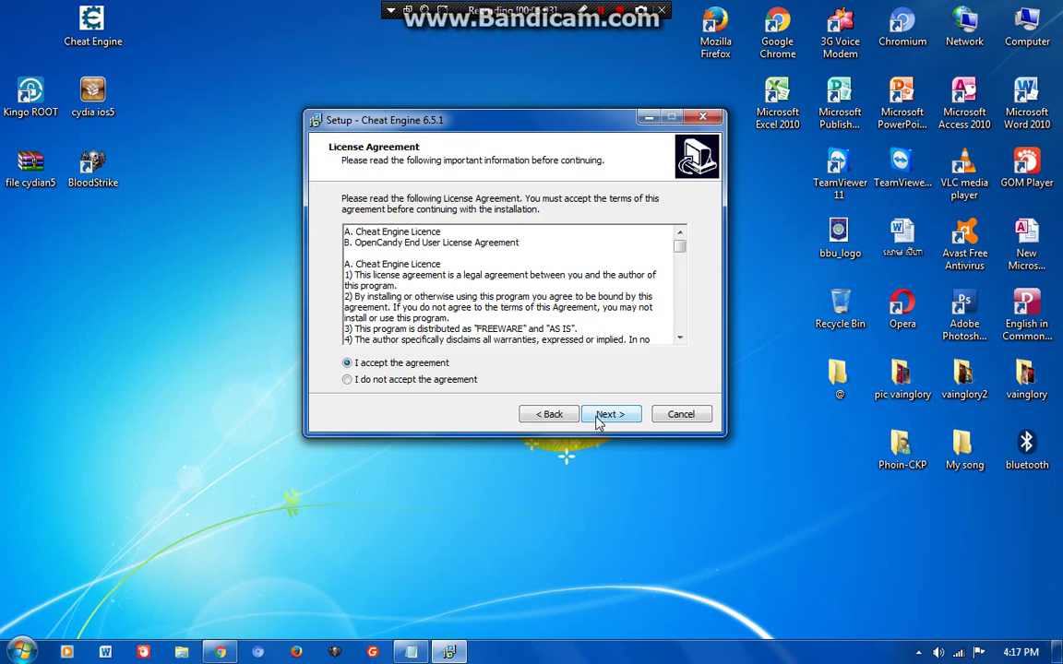
{"action": "left_click", "coordinate": [613, 415]}
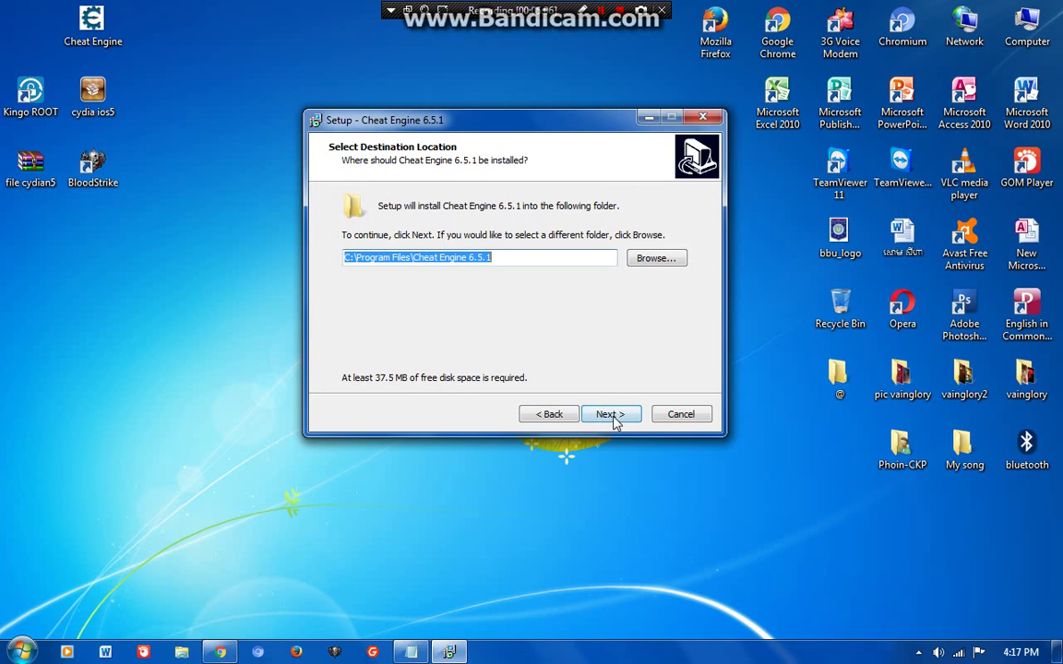
Step: Keep the default install folder, Start Menu folder and desktop icon option, continuing to the Ready to Install page, and shift the setup window slightly
{"action": "left_click", "coordinate": [612, 421]}
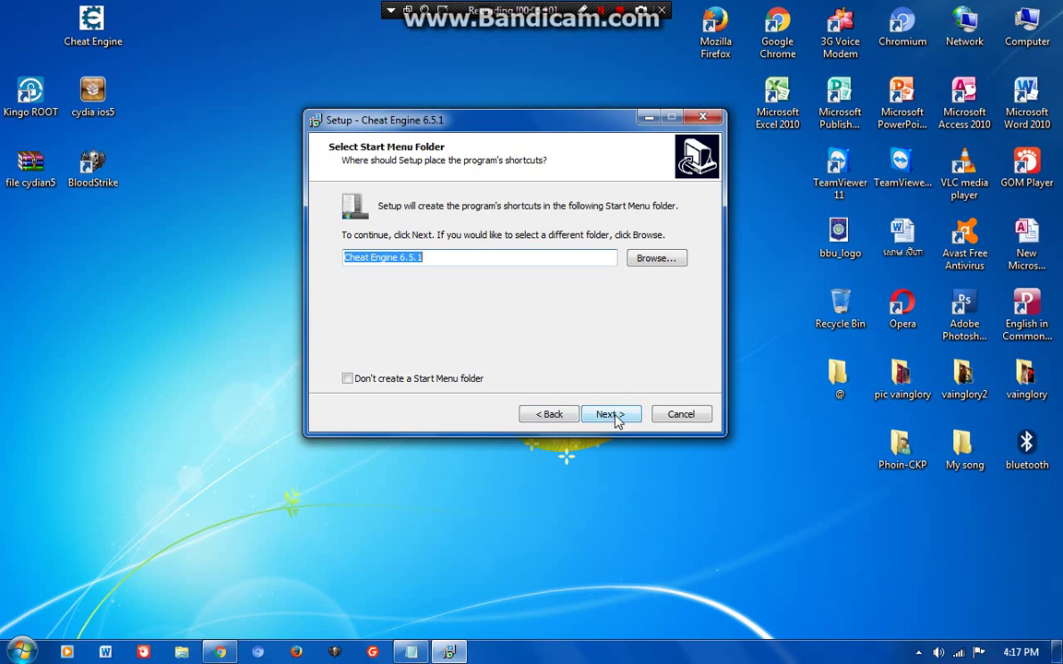
{"action": "left_click", "coordinate": [614, 420]}
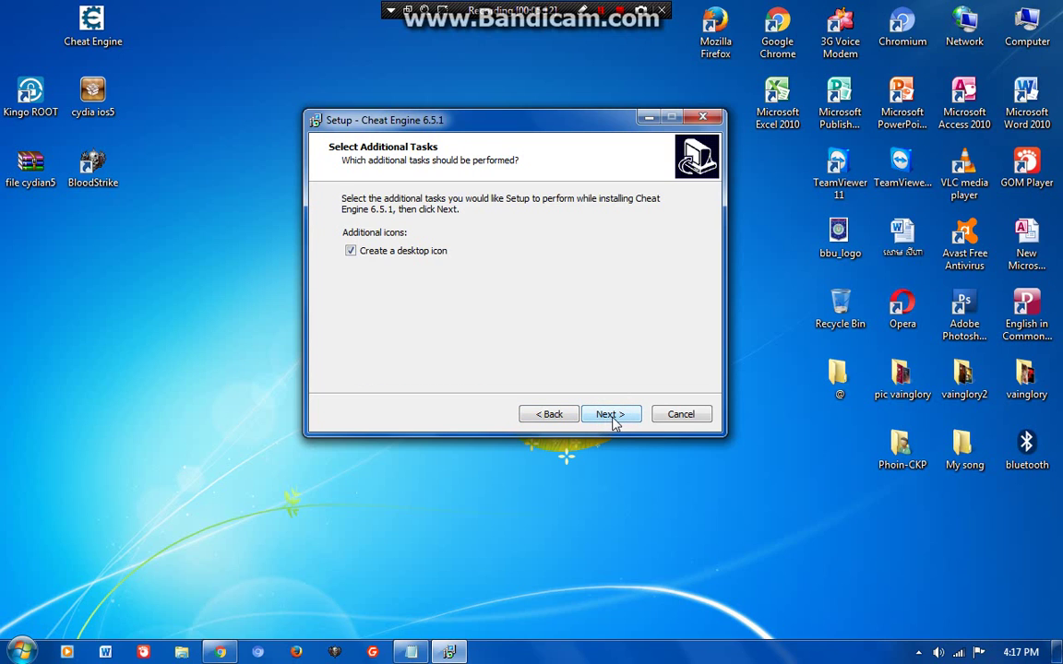
{"action": "left_click", "coordinate": [611, 417]}
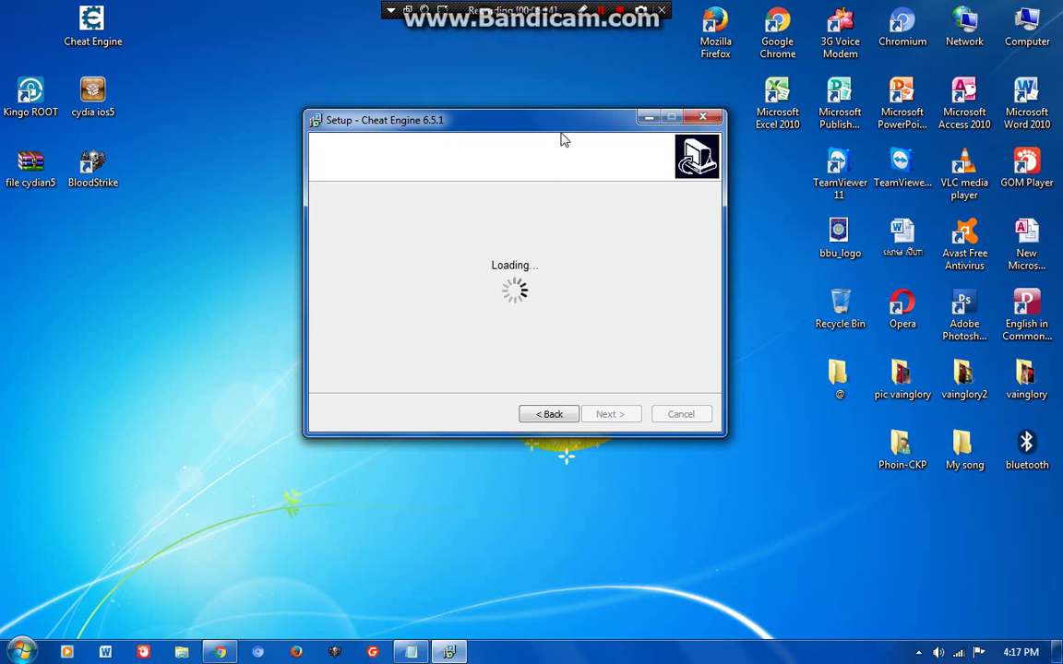
{"action": "mouse_move", "coordinate": [561, 133]}
{"action": "left_mouse_down"}
{"action": "mouse_move", "coordinate": [569, 162]}
{"action": "mouse_move", "coordinate": [554, 147]}
{"action": "mouse_move", "coordinate": [572, 145]}
{"action": "left_mouse_up"}
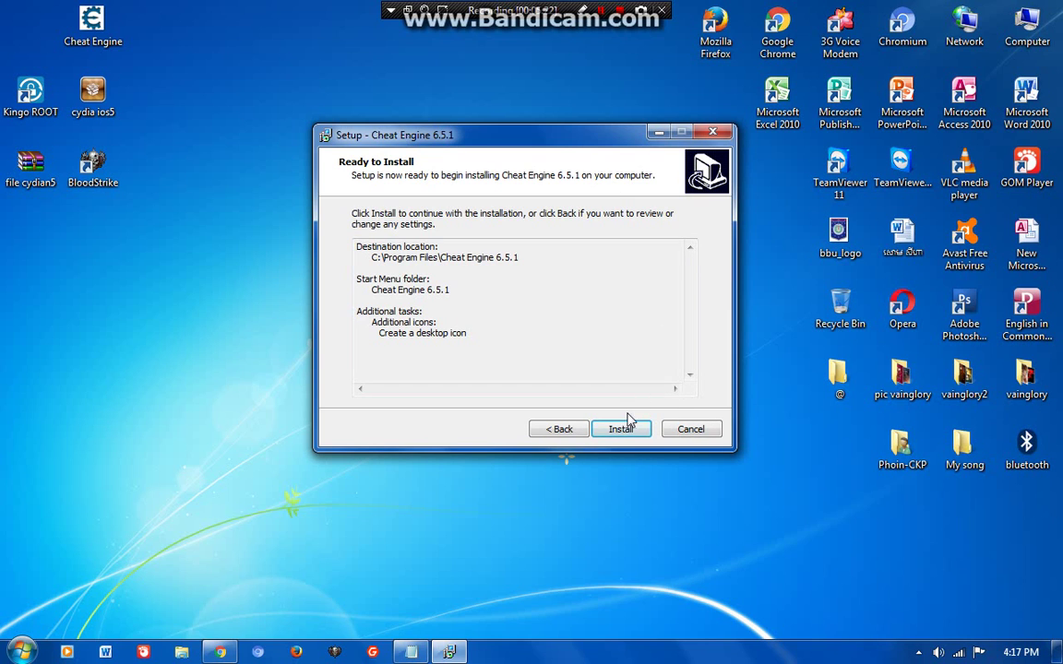
Step: Switch to Notepad, clear the "click install" note and minimize the Notepad window
{"action": "left_click", "coordinate": [428, 653]}
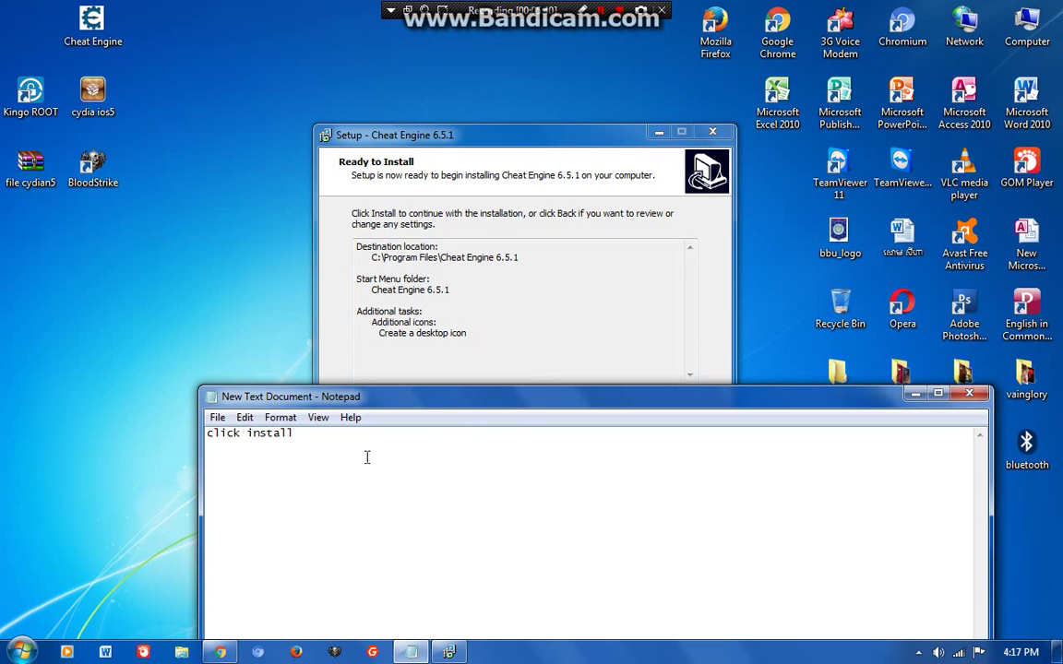
{"action": "key", "text": "BackSpace"}
{"action": "key", "text": "BackSpace"}
{"action": "key", "text": "BackSpace"}
{"action": "key", "text": "BackSpace"}
{"action": "key", "text": "BackSpace"}
{"action": "key", "text": "BackSpace"}
{"action": "key", "text": "BackSpace"}
{"action": "key", "text": "BackSpace"}
{"action": "key", "text": "BackSpace"}
{"action": "key", "text": "BackSpace"}
{"action": "key", "text": "BackSpace"}
{"action": "key", "text": "BackSpace"}
{"action": "key", "text": "BackSpace"}
{"action": "left_click", "coordinate": [917, 404]}
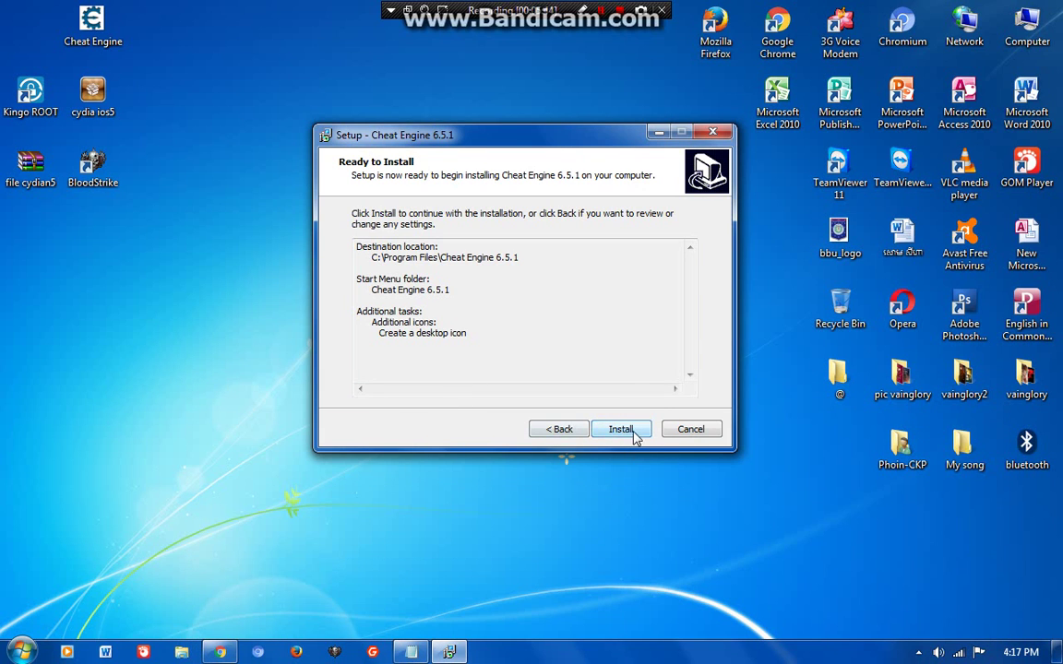
Step: Start the Cheat Engine installation and circle its progress bar in red with the screen-drawing pencil
{"action": "left_click", "coordinate": [622, 431]}
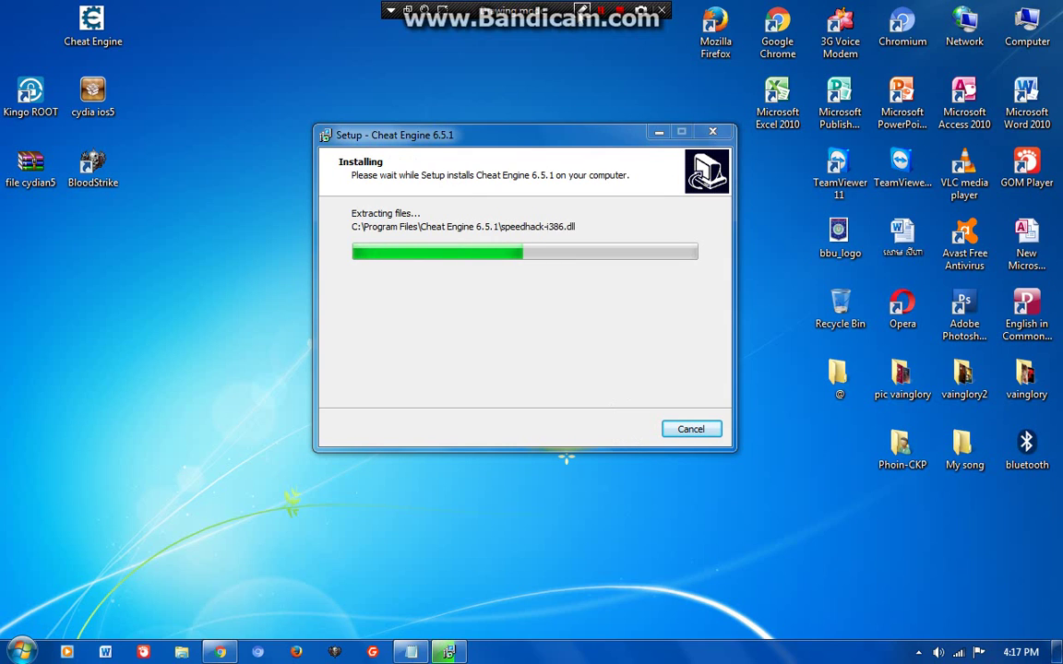
{"action": "left_click", "coordinate": [583, 10]}
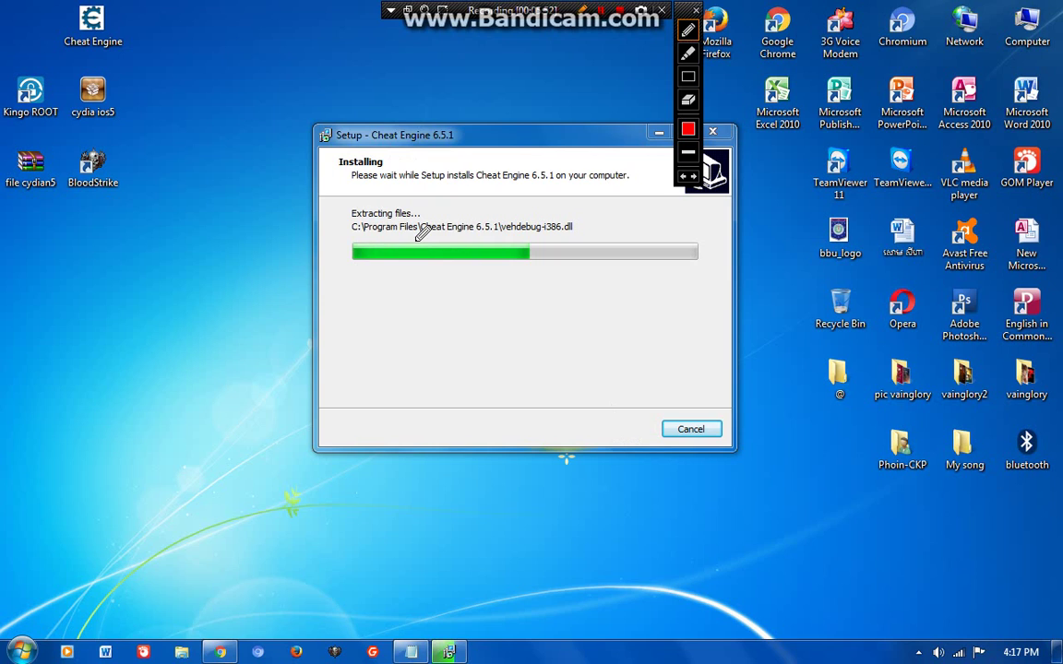
{"action": "mouse_move", "coordinate": [417, 238]}
{"action": "left_mouse_down"}
{"action": "mouse_move", "coordinate": [694, 238]}
{"action": "mouse_move", "coordinate": [692, 261]}
{"action": "mouse_move", "coordinate": [522, 271]}
{"action": "mouse_move", "coordinate": [362, 268]}
{"action": "mouse_move", "coordinate": [350, 247]}
{"action": "mouse_move", "coordinate": [415, 242]}
{"action": "left_mouse_up"}
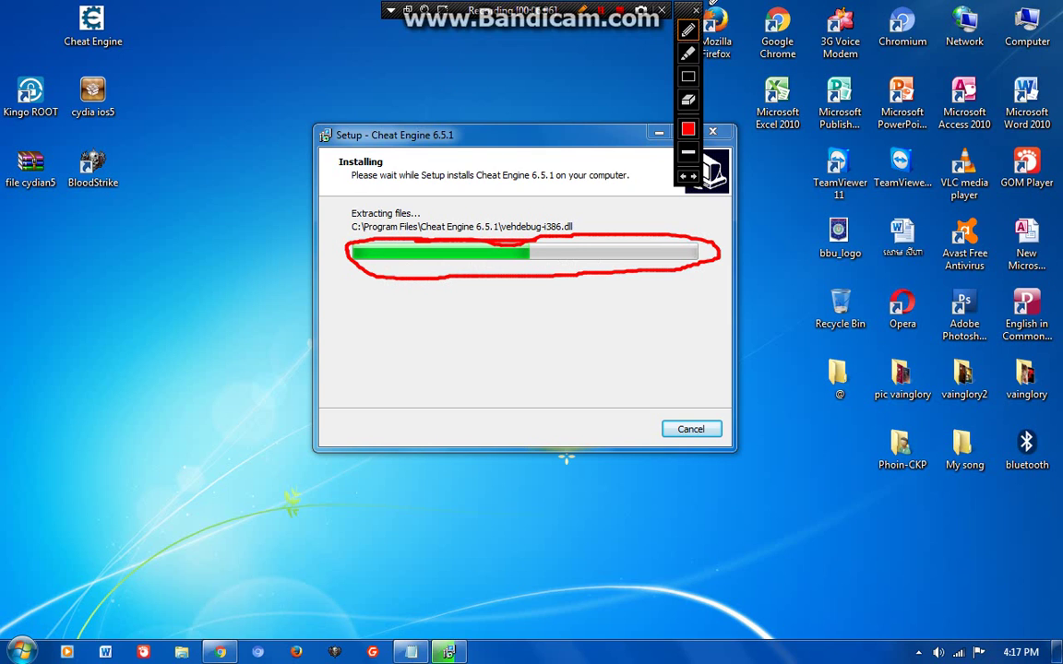
{"action": "left_click", "coordinate": [697, 12]}
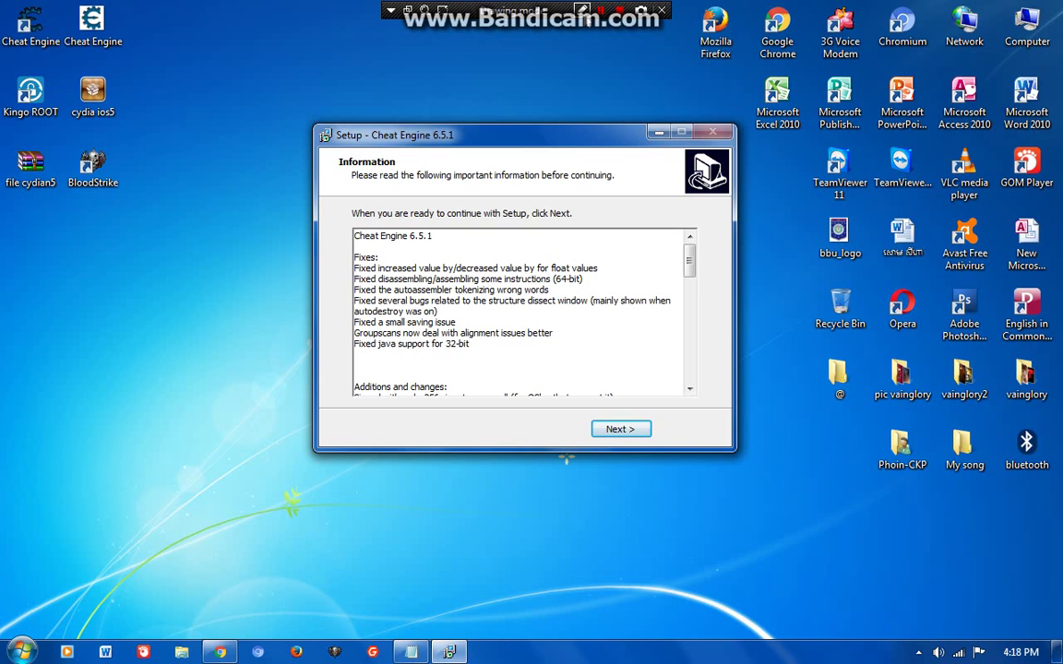
Step: Circle the new Cheat Engine desktop shortcut in red with the screen-drawing pencil, and leave drawing mode
{"action": "left_click", "coordinate": [583, 10]}
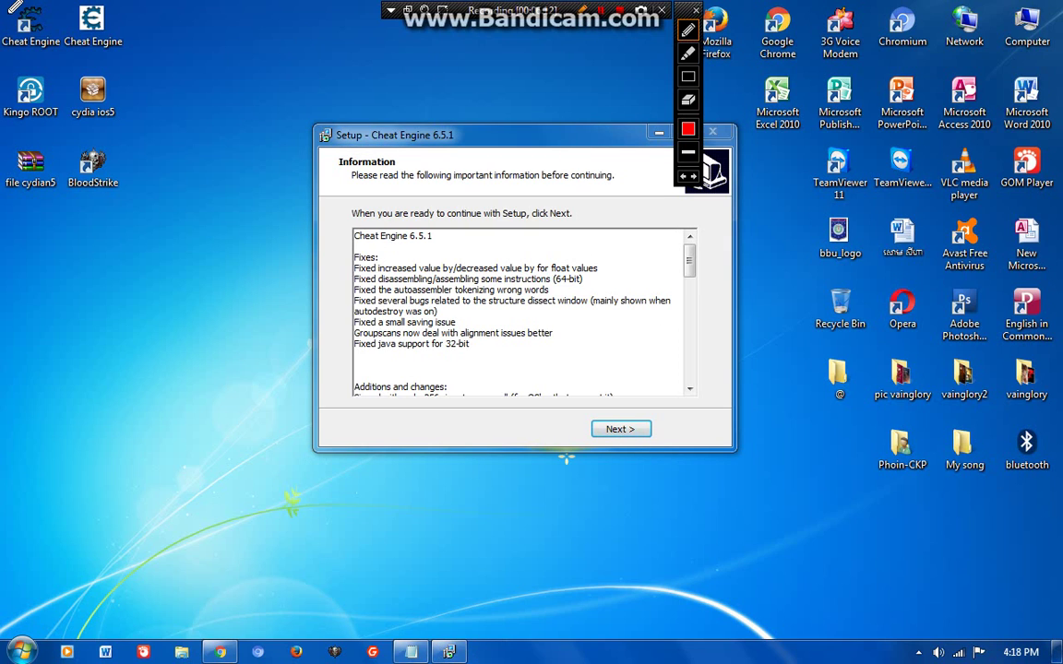
{"action": "mouse_move", "coordinate": [18, 11]}
{"action": "left_mouse_down"}
{"action": "mouse_move", "coordinate": [41, 4]}
{"action": "mouse_move", "coordinate": [56, 17]}
{"action": "mouse_move", "coordinate": [50, 39]}
{"action": "mouse_move", "coordinate": [9, 28]}
{"action": "mouse_move", "coordinate": [20, 6]}
{"action": "left_mouse_up"}
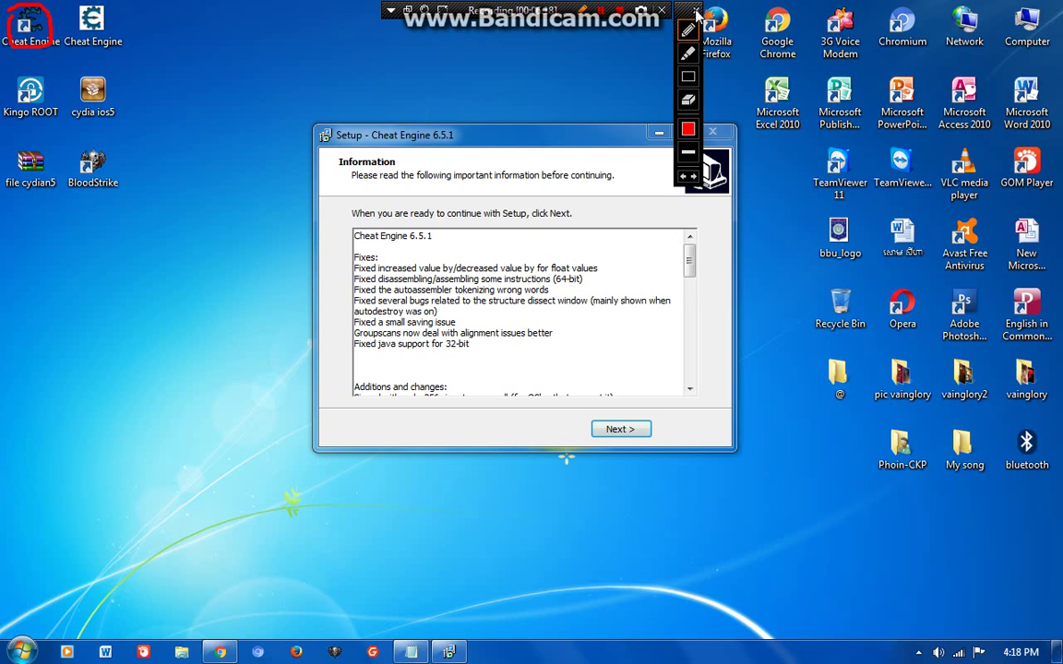
{"action": "left_click", "coordinate": [584, 11]}
Step: Continue past the release notes and finish setup with Reset settings and Launch Cheat Engine 6.5.1 enabled
{"action": "left_click", "coordinate": [621, 429]}
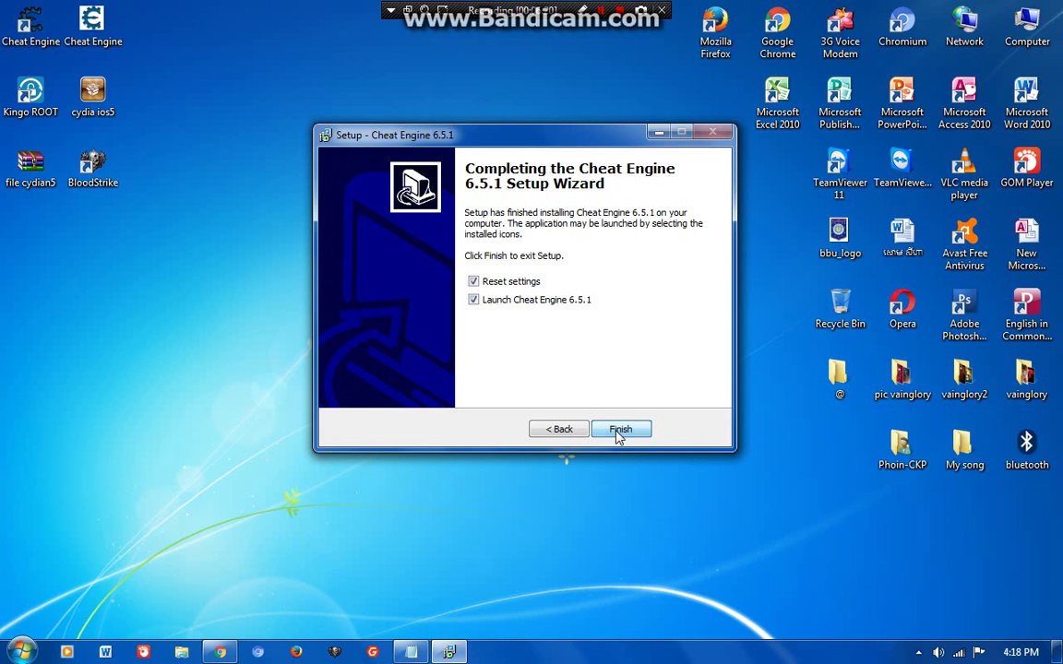
{"action": "left_click", "coordinate": [621, 430]}
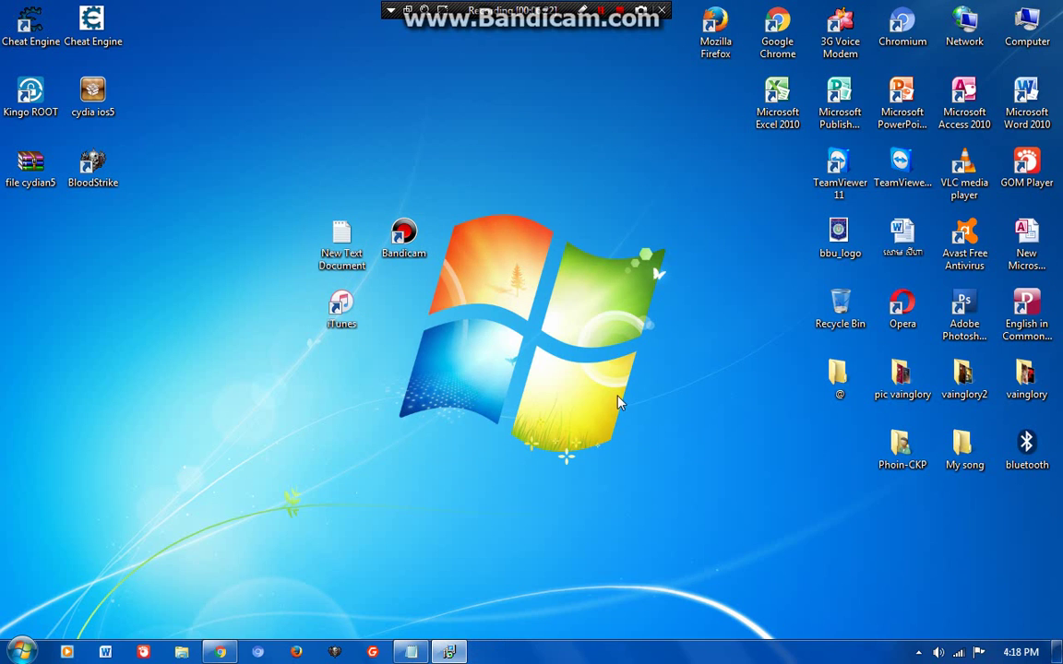
Step: Refresh the desktop twice while Cheat Engine launches
{"action": "right_click", "coordinate": [630, 197]}
{"action": "left_click", "coordinate": [636, 202]}
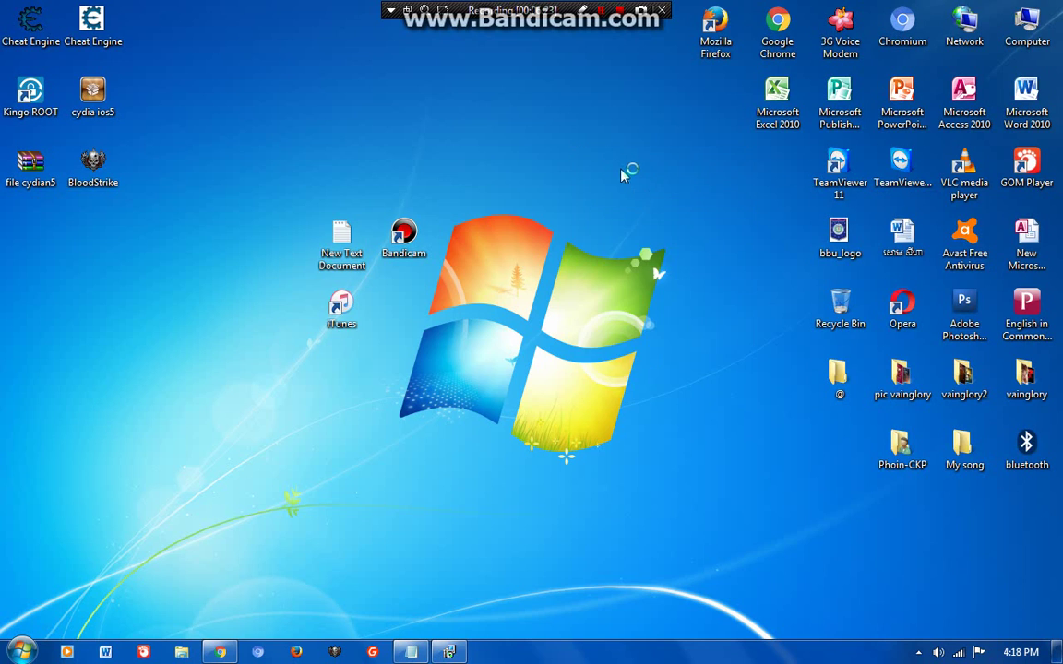
{"action": "right_click", "coordinate": [663, 215]}
{"action": "left_click", "coordinate": [661, 215]}
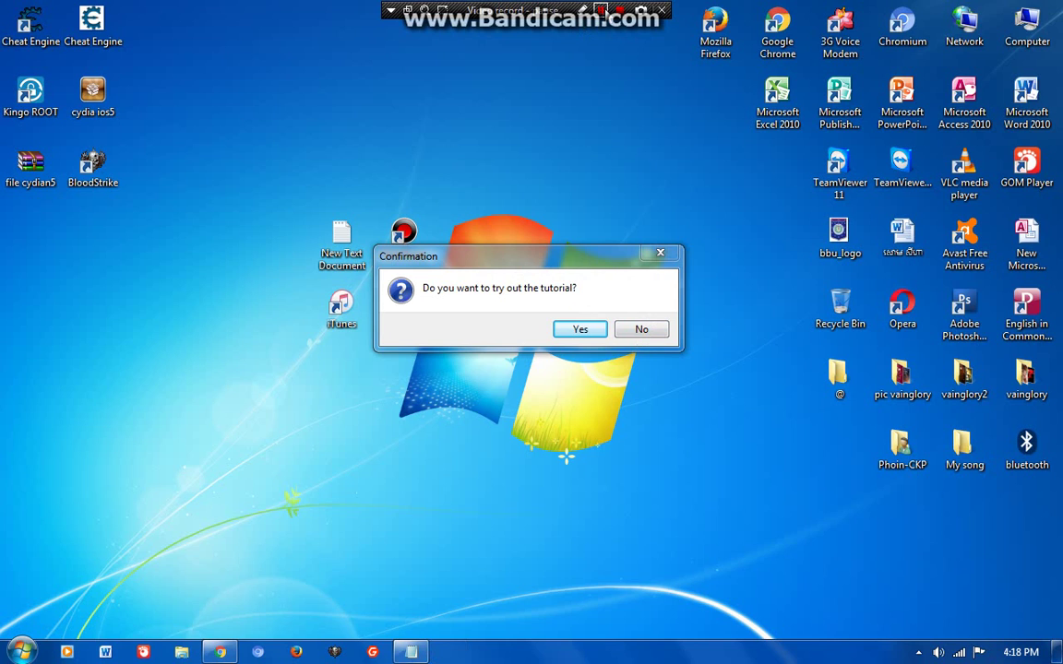
Step: Circle the No option of the tutorial prompt in red, leave drawing mode and decline the Cheat Engine tutorial
{"action": "left_click", "coordinate": [587, 29]}
{"action": "mouse_move", "coordinate": [621, 317]}
{"action": "left_mouse_down"}
{"action": "mouse_move", "coordinate": [669, 321]}
{"action": "mouse_move", "coordinate": [676, 338]}
{"action": "mouse_move", "coordinate": [614, 342]}
{"action": "mouse_move", "coordinate": [624, 312]}
{"action": "left_mouse_up"}
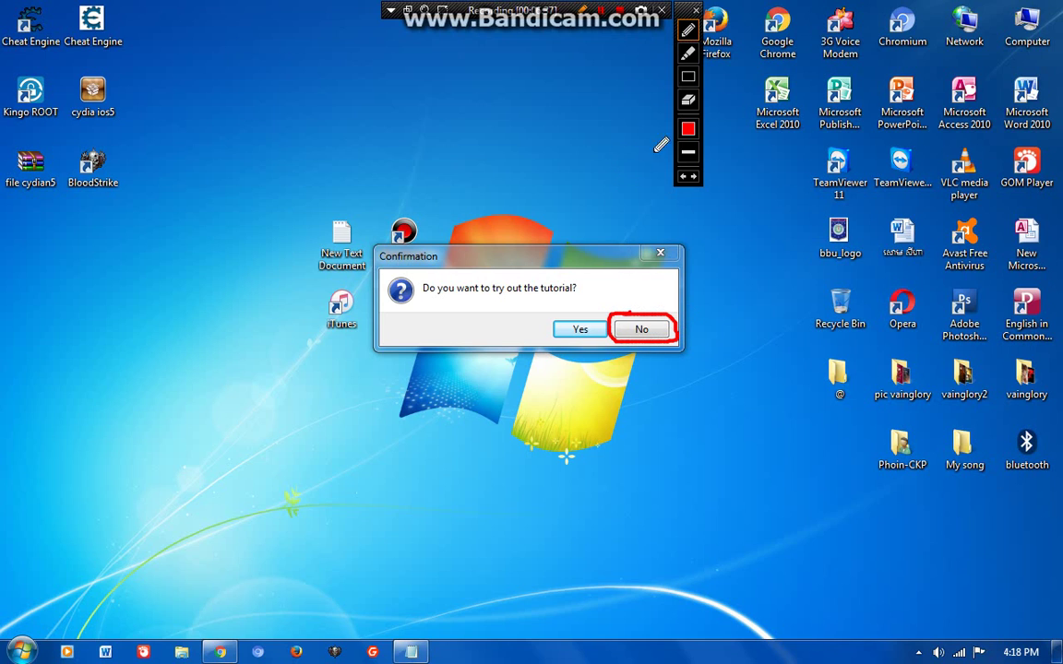
{"action": "left_click", "coordinate": [696, 9]}
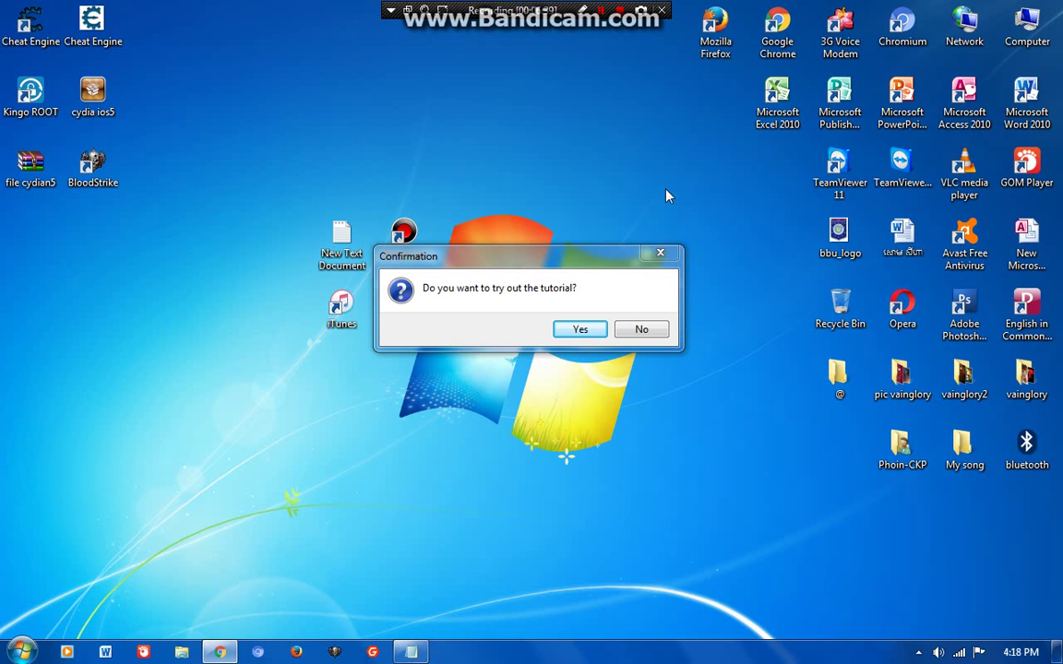
{"action": "left_click", "coordinate": [640, 329]}
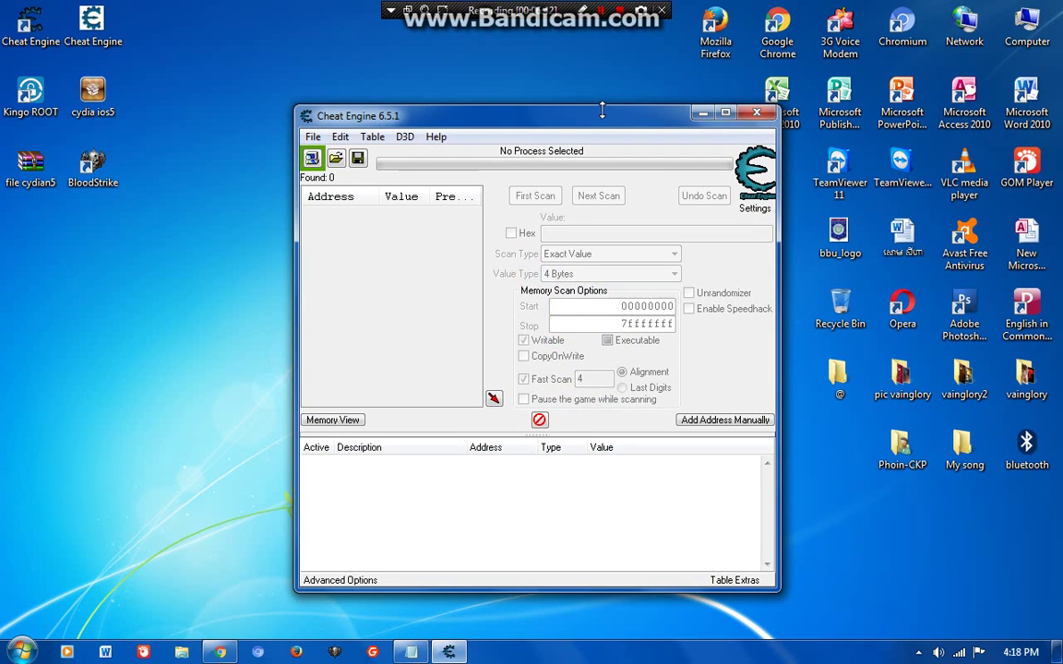
Step: Move the Cheat Engine 6.5.1 window slightly up and to the left, and minimize it
{"action": "left_click_drag", "start_coordinate": [602, 110], "coordinate": [563, 90]}
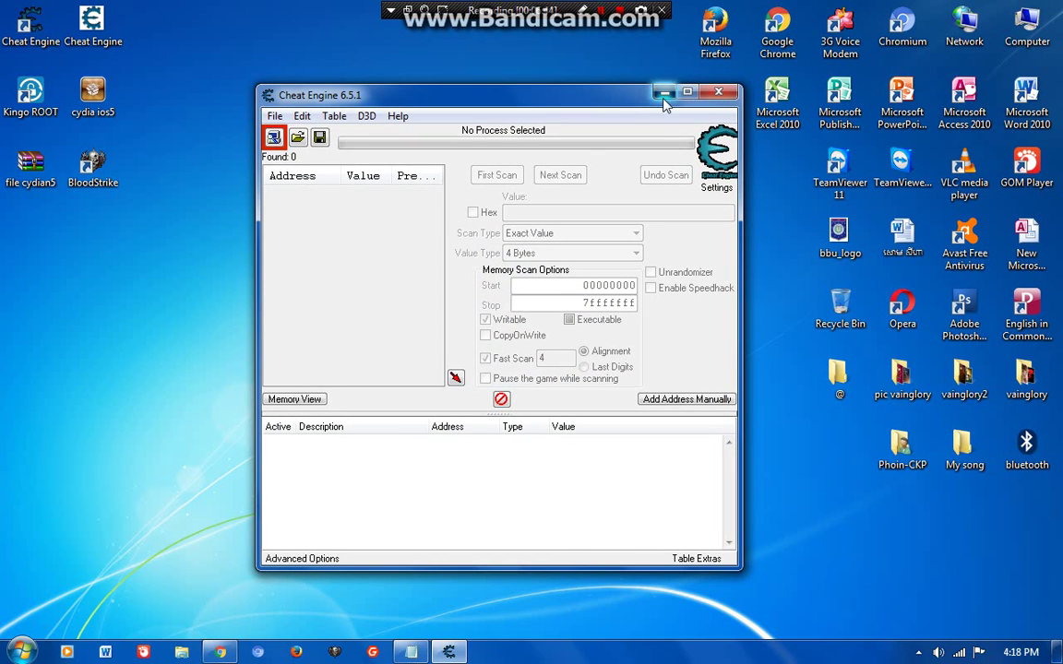
{"action": "left_click", "coordinate": [665, 96]}
Step: Place the new Cheat Engine shortcut directly below the Bandicam icon and refresh the desktop
{"action": "left_click_drag", "start_coordinate": [92, 24], "coordinate": [406, 309]}
{"action": "right_click", "coordinate": [533, 112]}
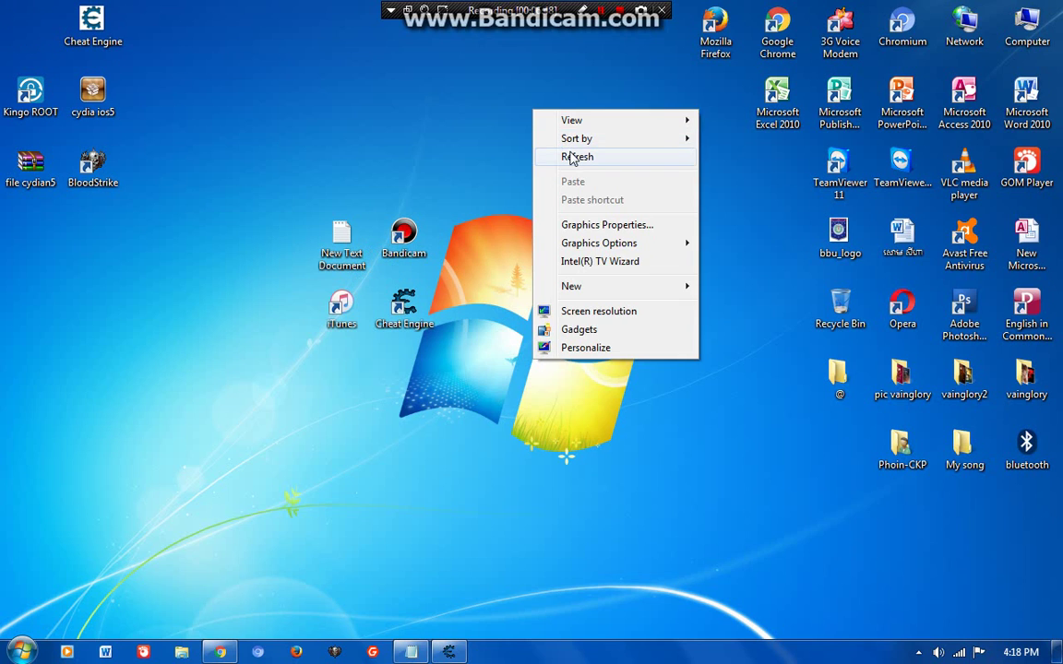
{"action": "left_click", "coordinate": [572, 157]}
Step: Move the Notepad window higher and write "thank you guy for watching help likes and subcribe for get a more videose"
{"action": "left_click", "coordinate": [411, 652]}
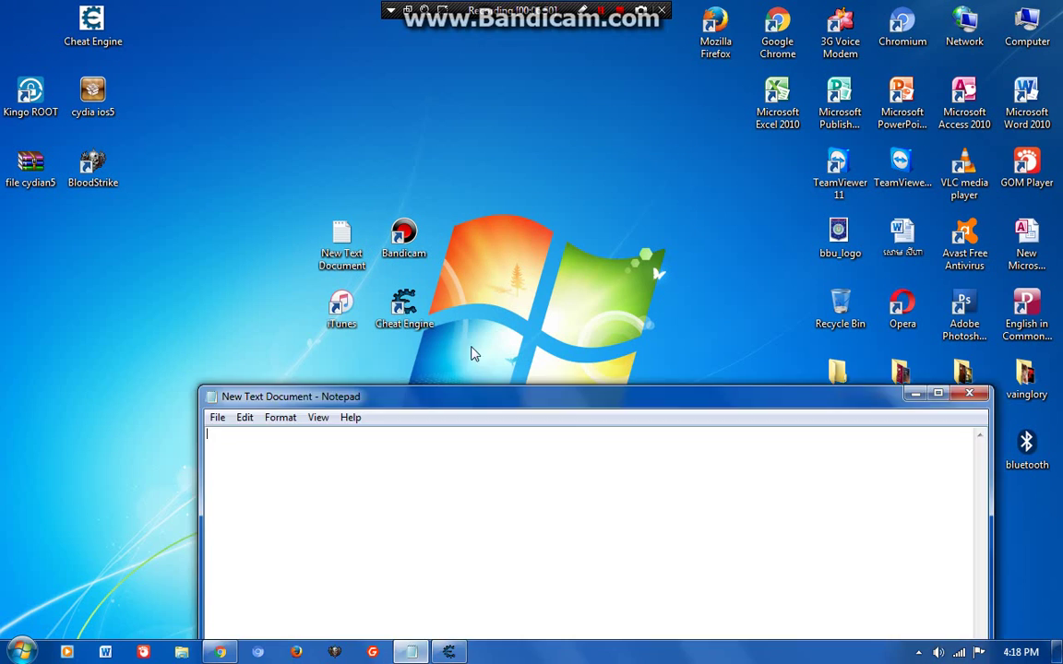
{"action": "left_click_drag", "start_coordinate": [801, 400], "coordinate": [740, 114]}
{"action": "type", "text": "th"}
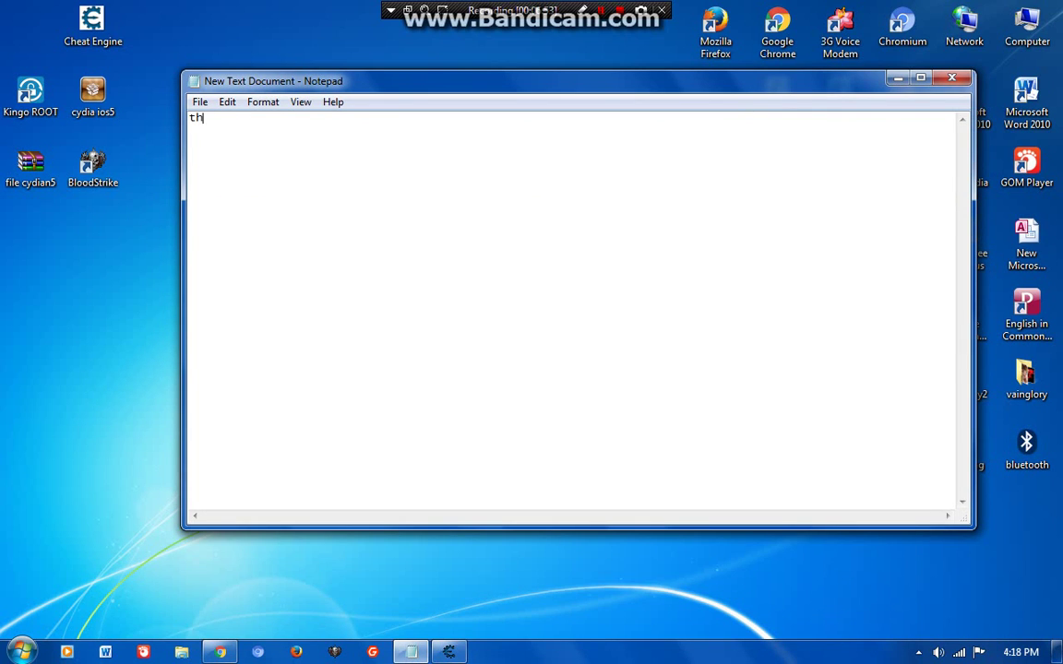
{"action": "type", "text": "ank you guy for wat"}
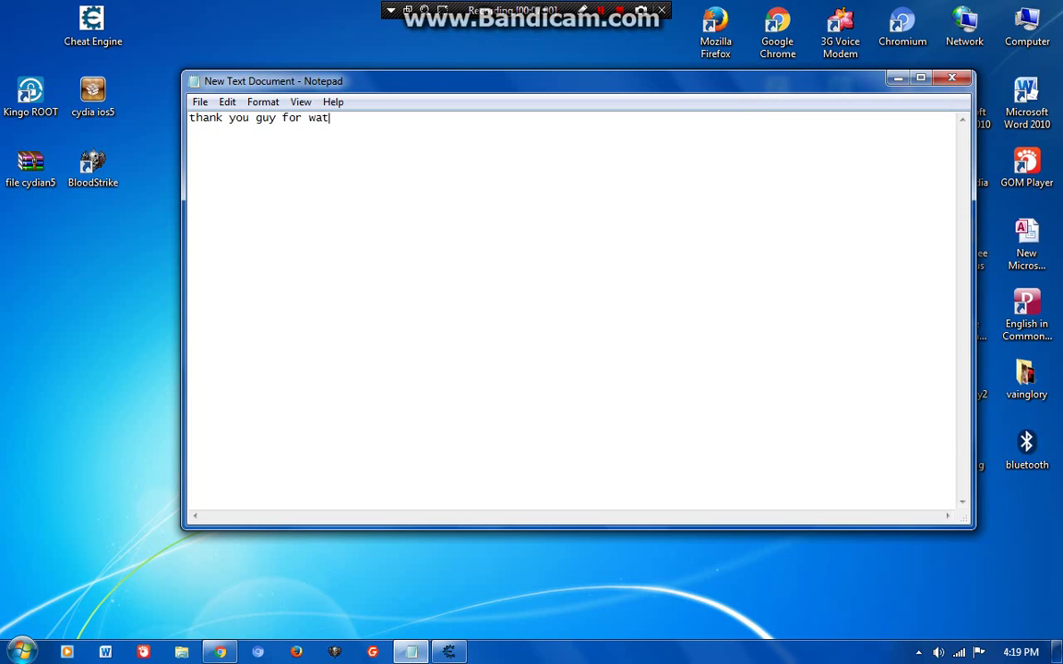
{"action": "type", "text": "hching"}
{"action": "key", "text": "BackSpace"}
{"action": "key", "text": "BackSpace"}
{"action": "key", "text": "BackSpace"}
{"action": "key", "text": "BackSpace"}
{"action": "key", "text": "BackSpace"}
{"action": "key", "text": "BackSpace"}
{"action": "type", "text": "hing help likes and "}
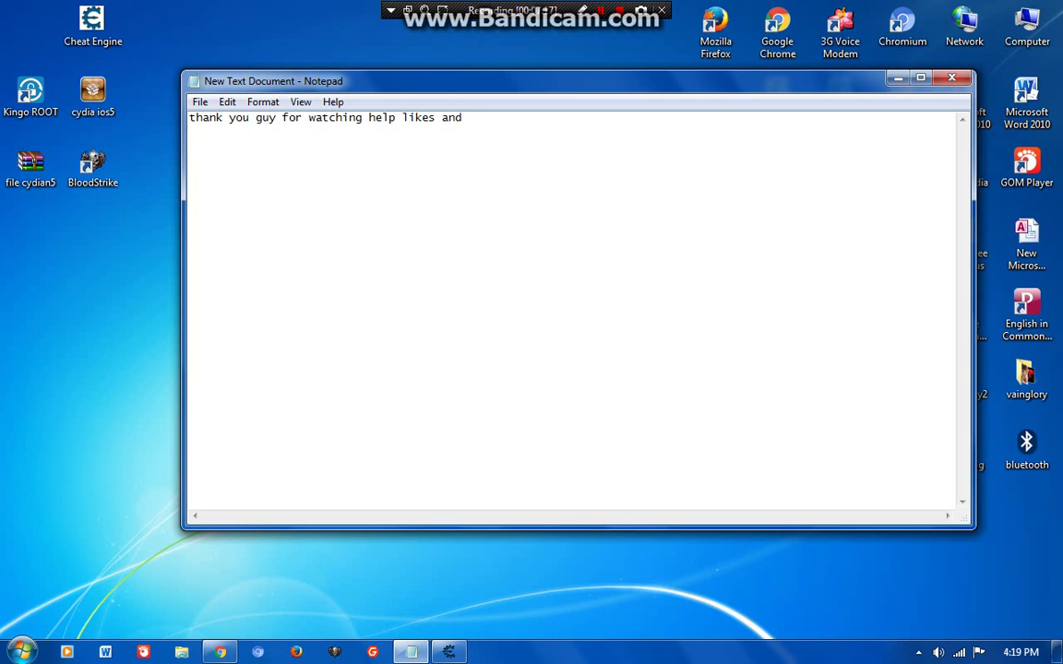
{"action": "type", "text": "subcribe for get"}
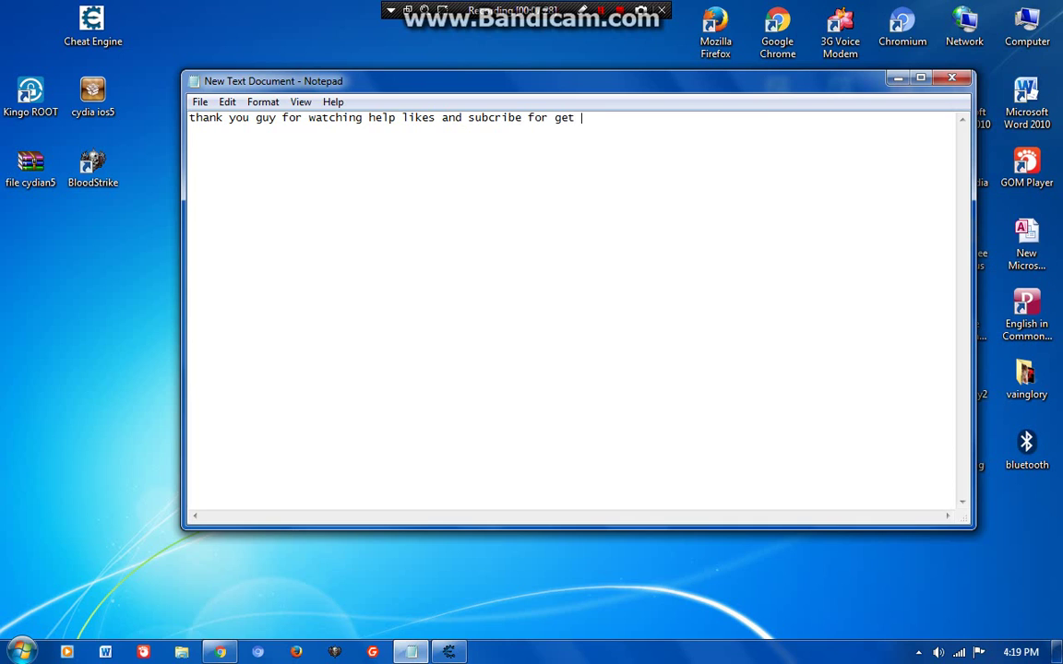
{"action": "type", "text": " a more videose"}
{"action": "key", "text": "Return"}
{"action": "key", "text": "Return"}
{"action": "type", "text": "and su"}
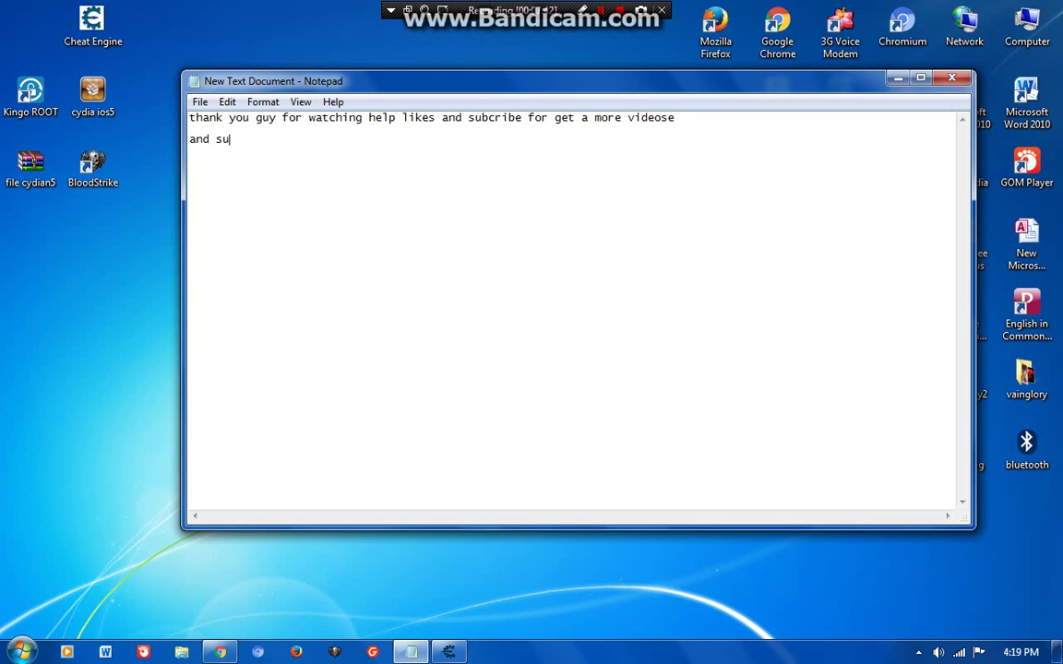
{"action": "key", "text": "BackSpace"}
{"action": "key", "text": "BackSpace"}
{"action": "key", "text": "BackSpace"}
{"action": "key", "text": "BackSpace"}
{"action": "key", "text": "BackSpace"}
{"action": "key", "text": "BackSpace"}
{"action": "key", "text": "BackSpace"}
Step: Minimize all open windows to show the desktop
{"action": "key", "text": "super+d"}
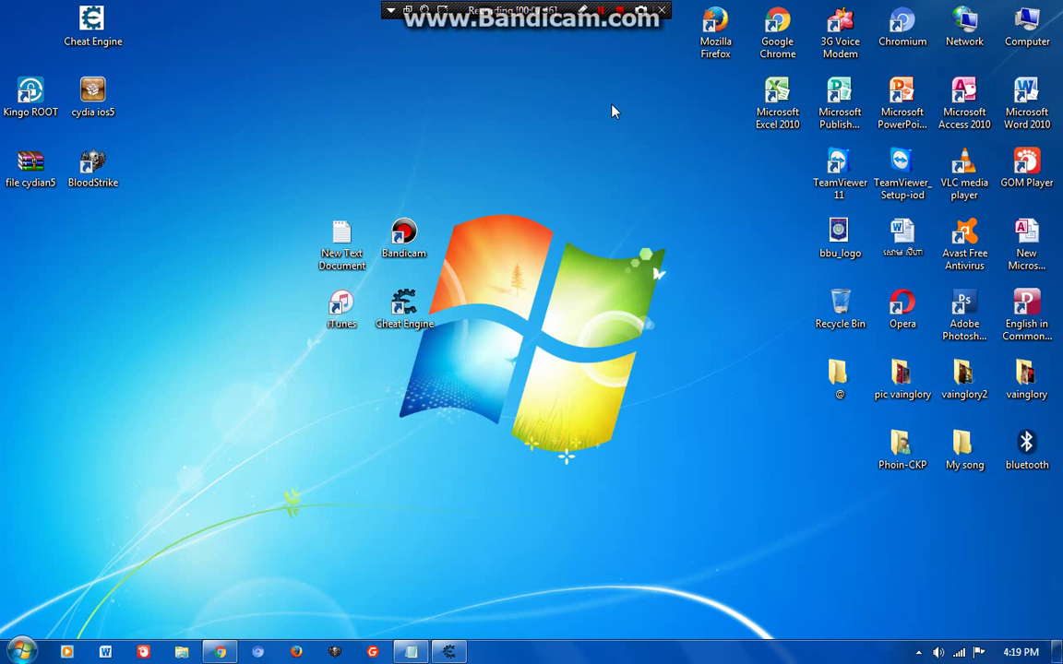